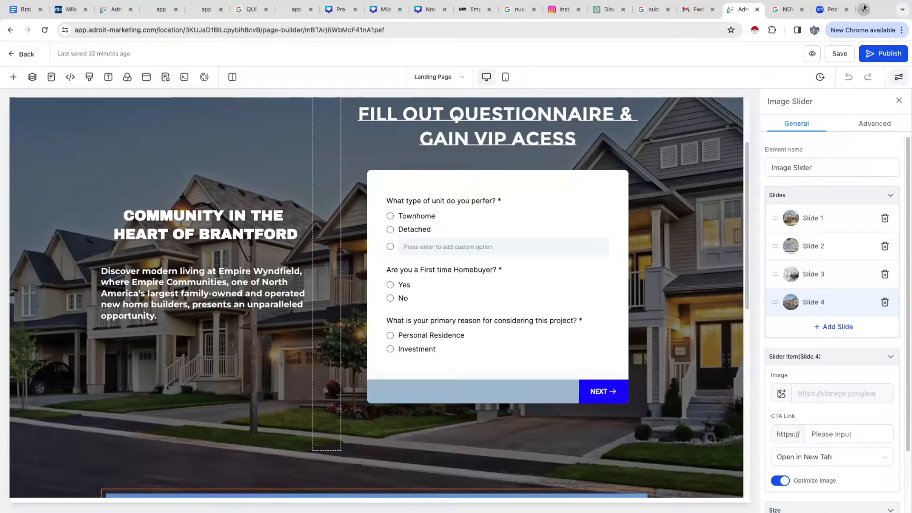
- Search Google for 'microsoft clarity' in a new tab and open the Clarity site
{"action": "left_click", "coordinate": [774, 9]}
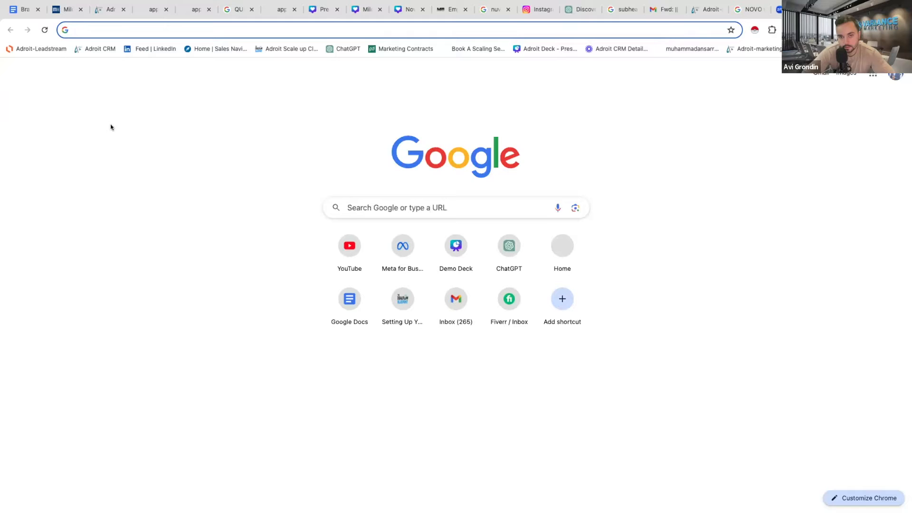
{"action": "type", "text": "mi"}
{"action": "key", "text": "Return"}
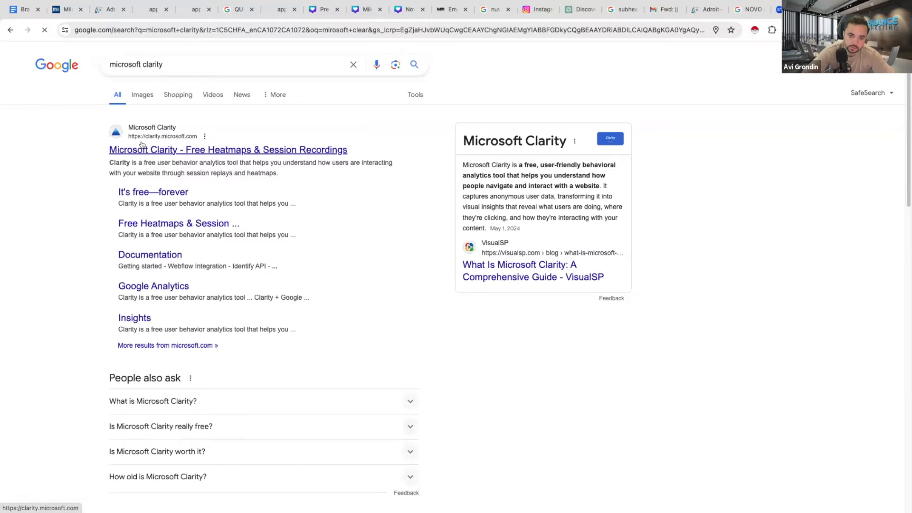
{"action": "left_click", "coordinate": [142, 144]}
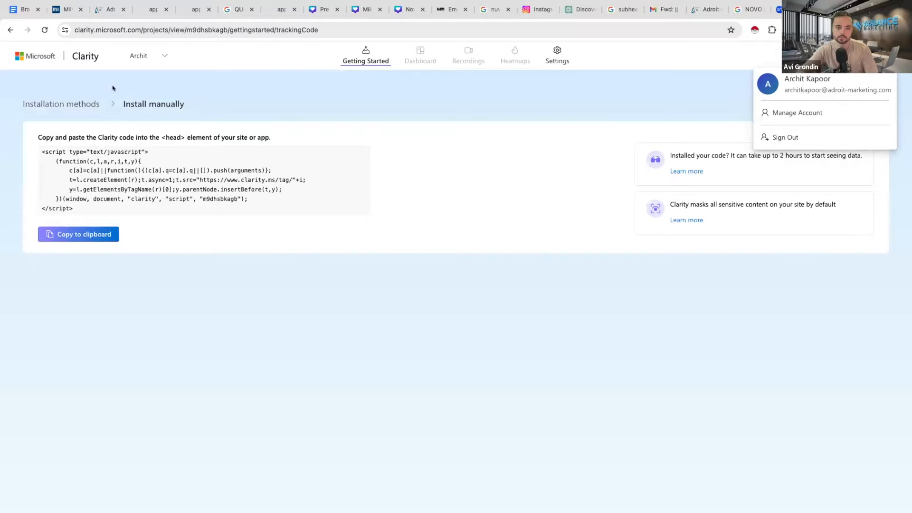
- Copy the Clarity tracking script to the clipboard and return to the Adroit page builder
{"action": "left_click", "coordinate": [86, 235]}
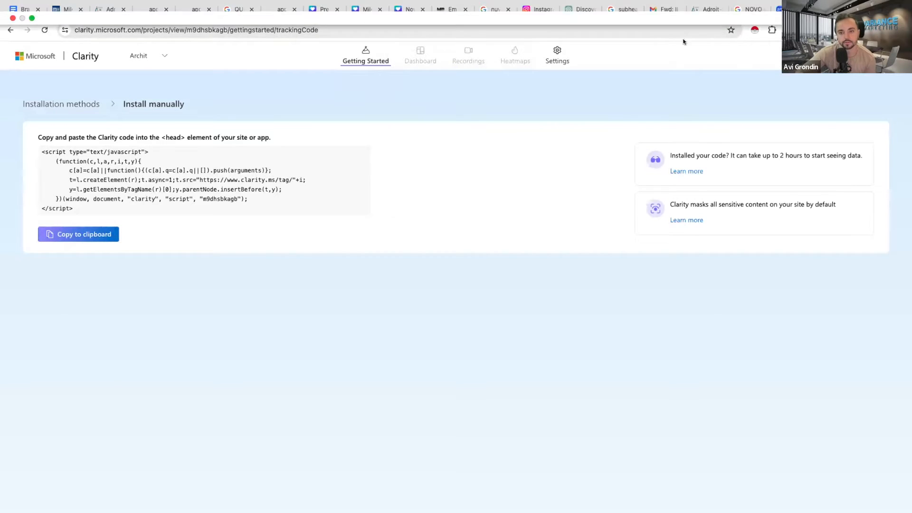
{"action": "left_click", "coordinate": [705, 9]}
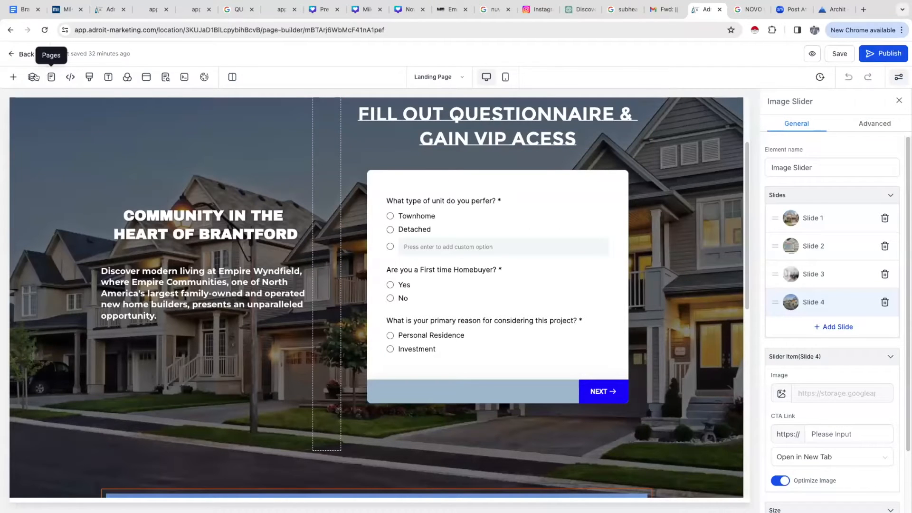
- Paste the Clarity script into the page's Header Tracking code and save it
{"action": "left_click", "coordinate": [70, 77]}
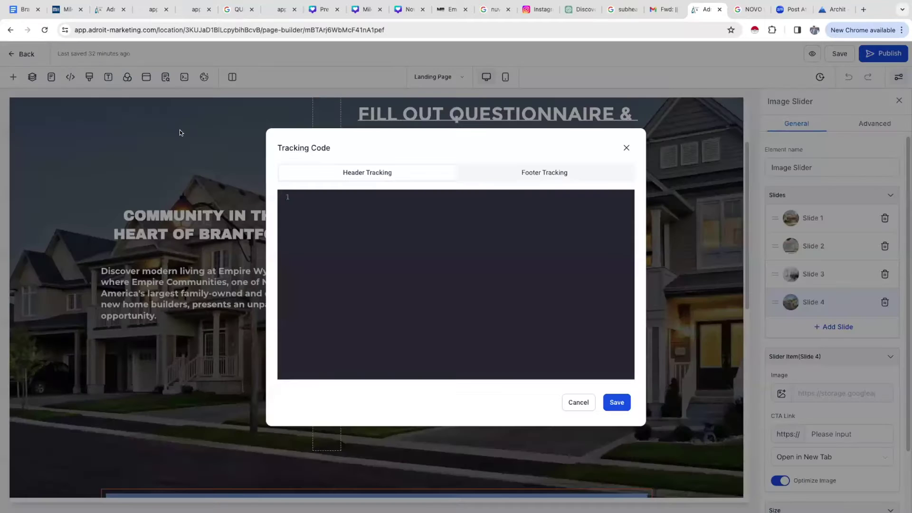
{"action": "right_click", "coordinate": [390, 205]}
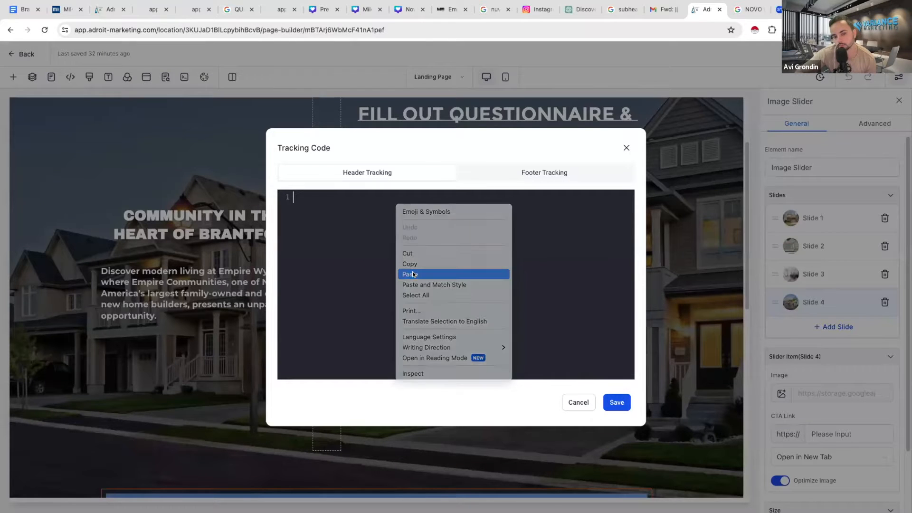
{"action": "left_click", "coordinate": [413, 274]}
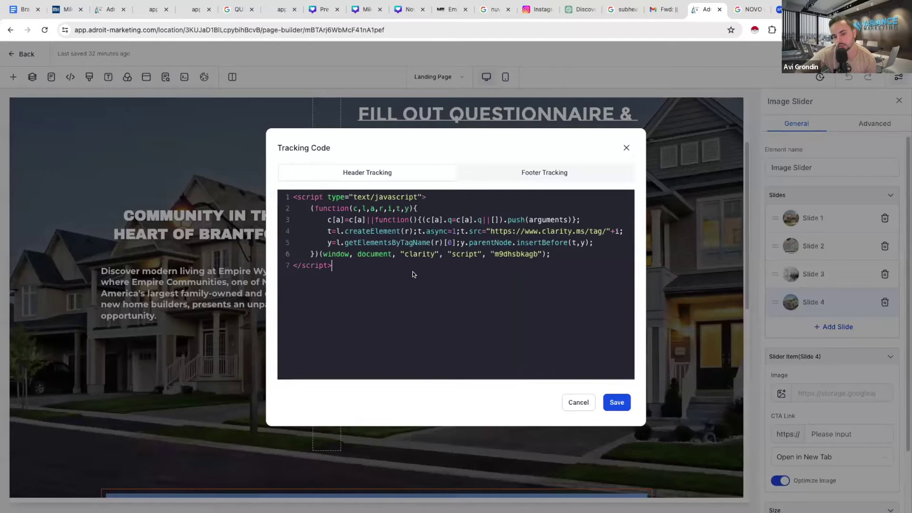
{"action": "left_click", "coordinate": [617, 402]}
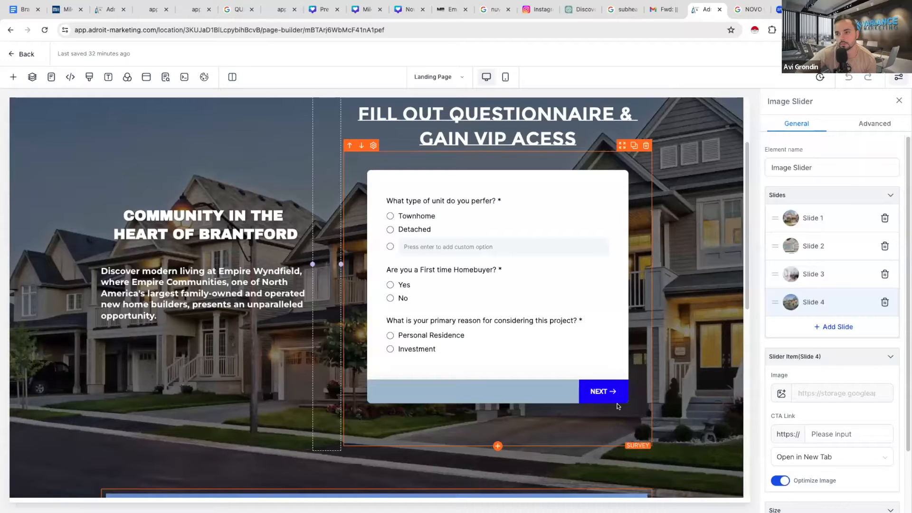
- Assign the non-www muhammadansarrealestate.com domain to the page, save, and return to the funnel steps
{"action": "left_click", "coordinate": [165, 77]}
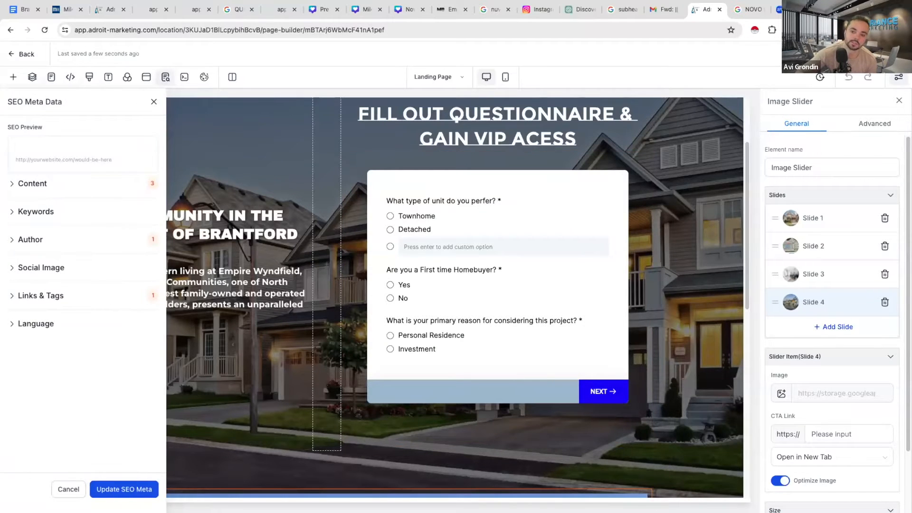
{"action": "left_click", "coordinate": [184, 77]}
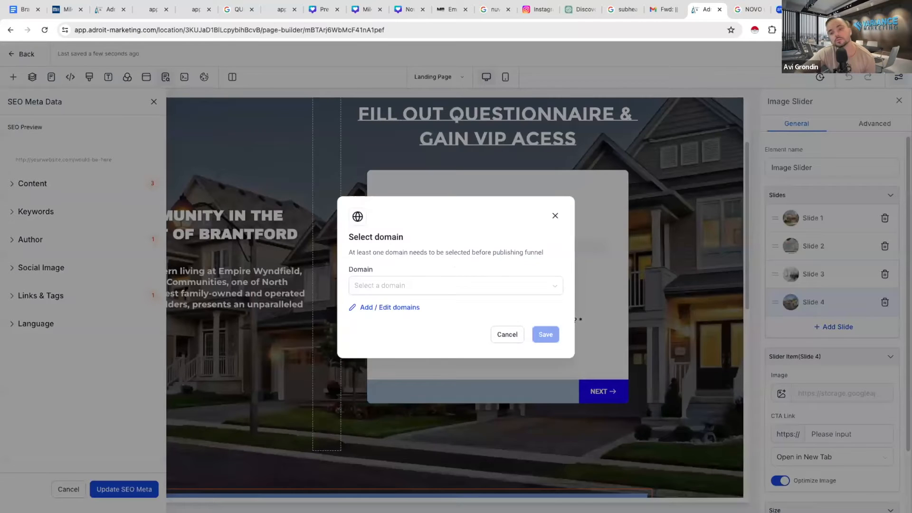
{"action": "left_click", "coordinate": [377, 285]}
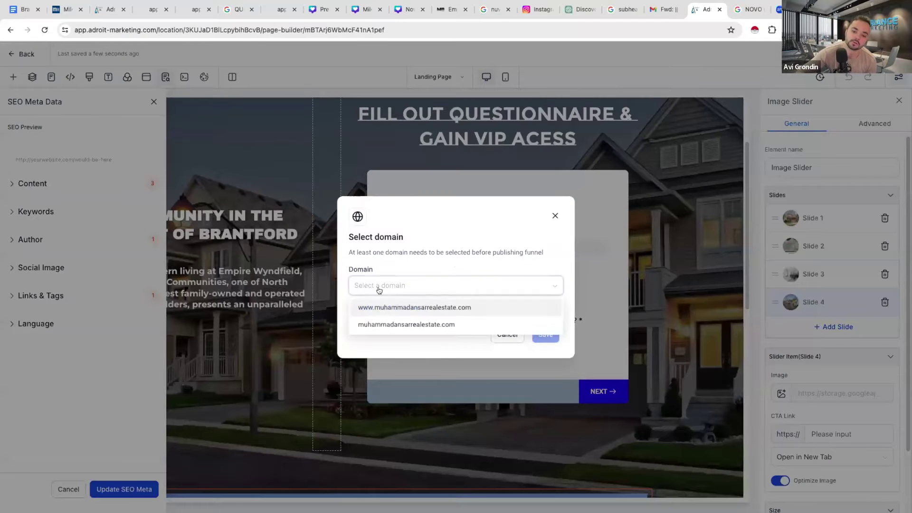
{"action": "left_click", "coordinate": [382, 325]}
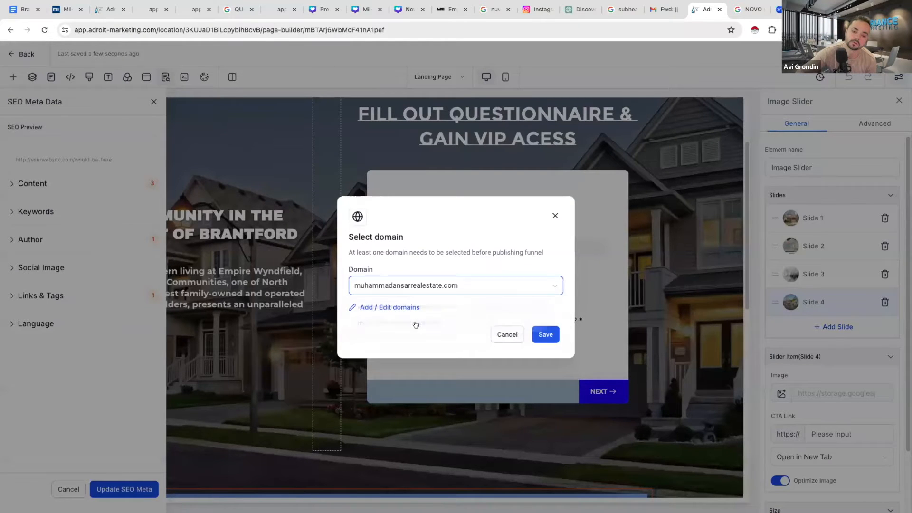
{"action": "left_click", "coordinate": [542, 335]}
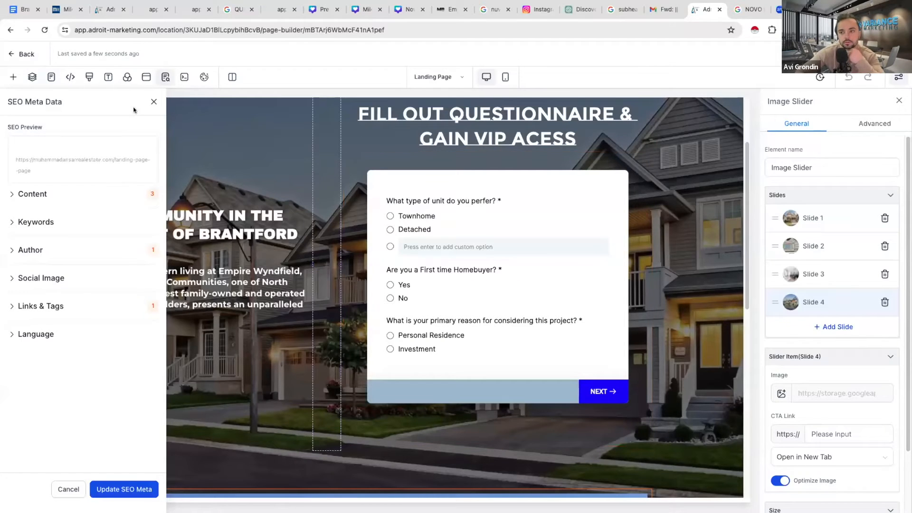
{"action": "left_click", "coordinate": [22, 54]}
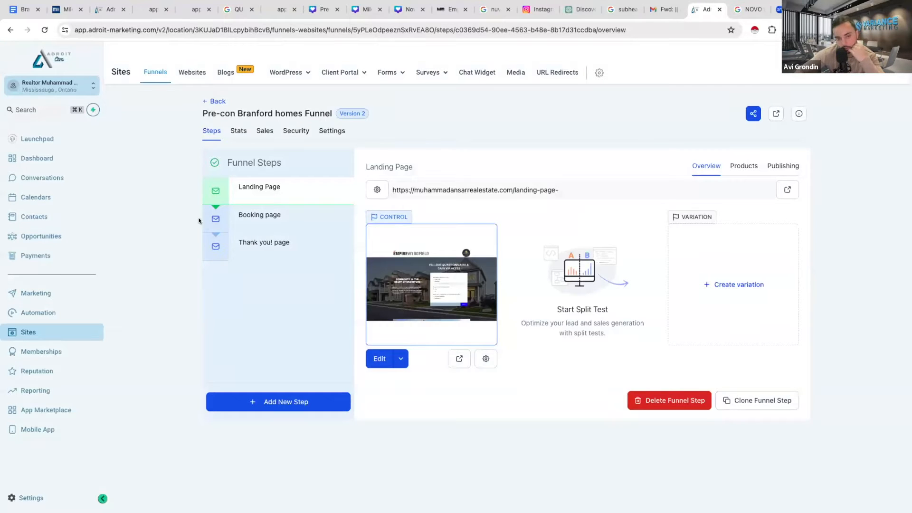
- Paste the Clarity script as the funnel-wide Head tracking code in Settings and save
{"action": "left_click", "coordinate": [331, 130]}
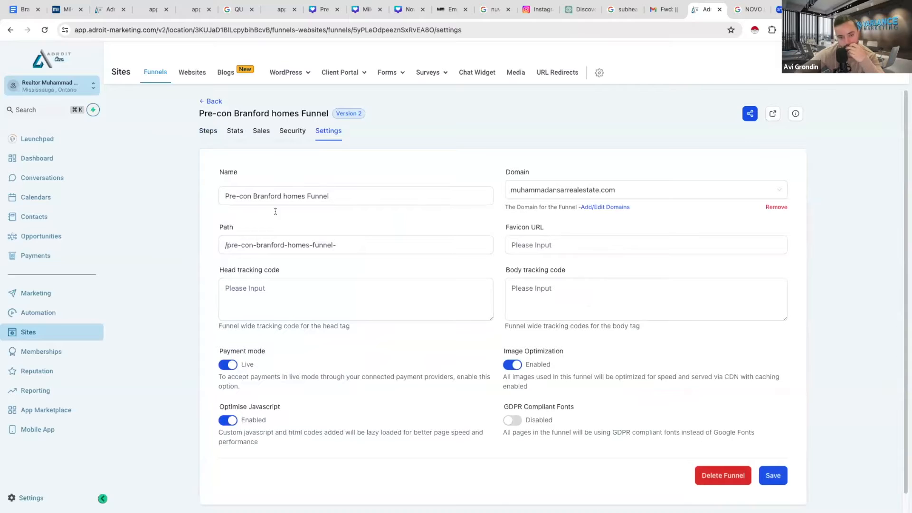
{"action": "left_click", "coordinate": [235, 288]}
{"action": "right_click", "coordinate": [235, 284]}
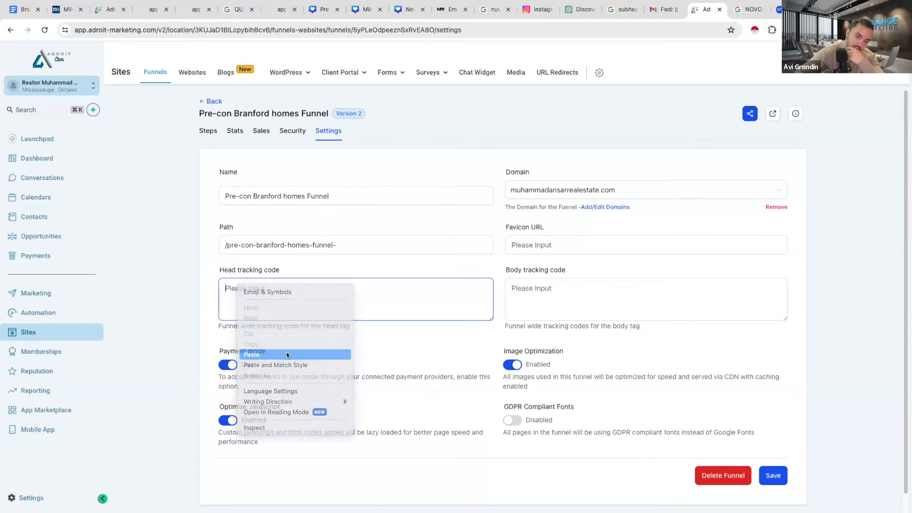
{"action": "left_click", "coordinate": [253, 354]}
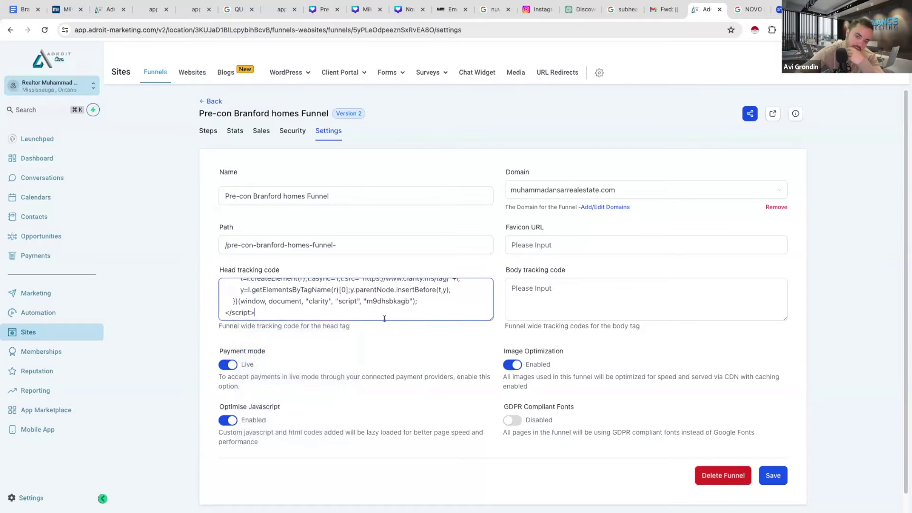
{"action": "left_click", "coordinate": [772, 476]}
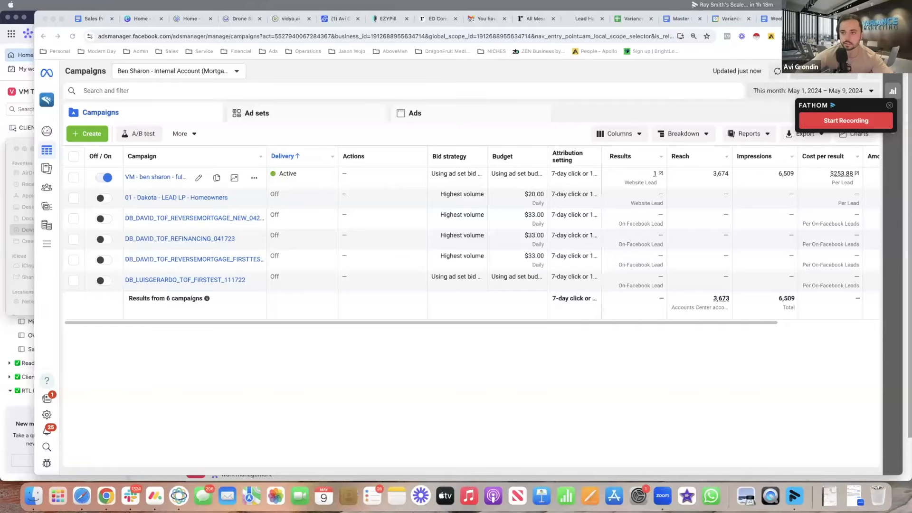
- Search 'microsoft clarity' in a new tab and play the first session recording
{"action": "key", "text": "super+t"}
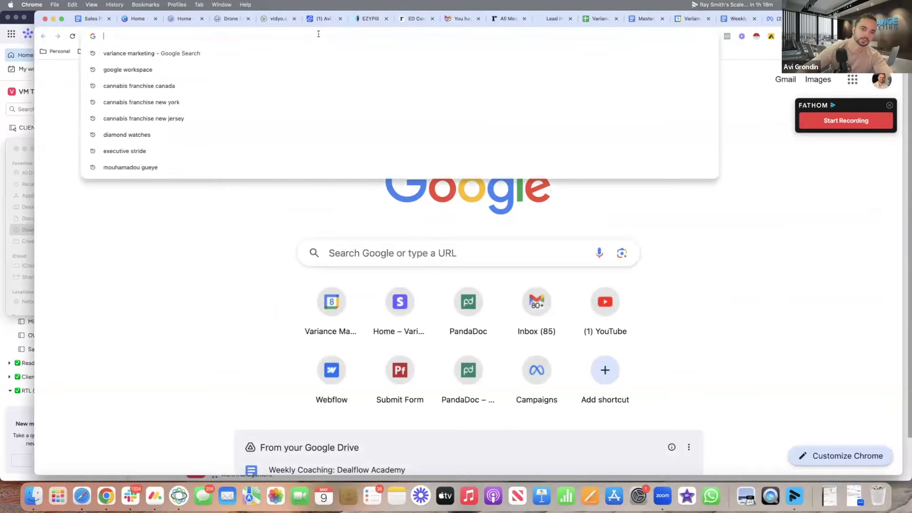
{"action": "type", "text": "micro"}
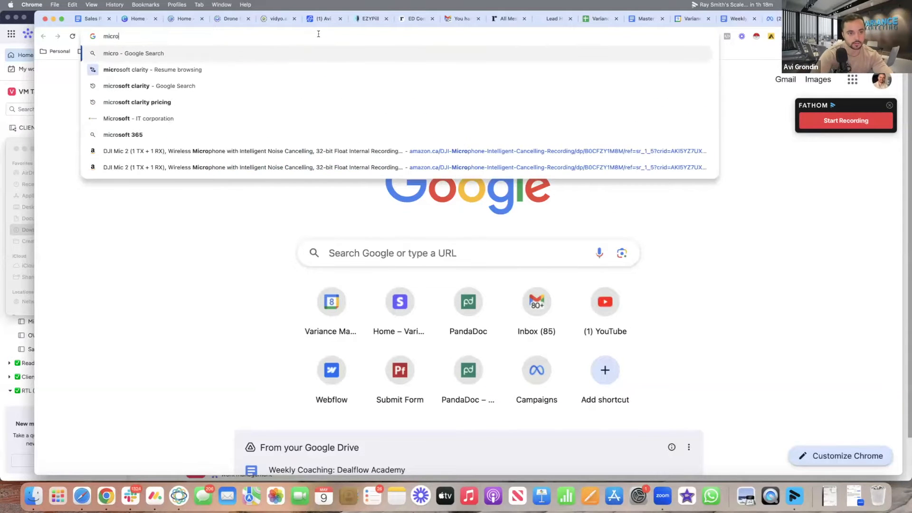
{"action": "type", "text": "sof"}
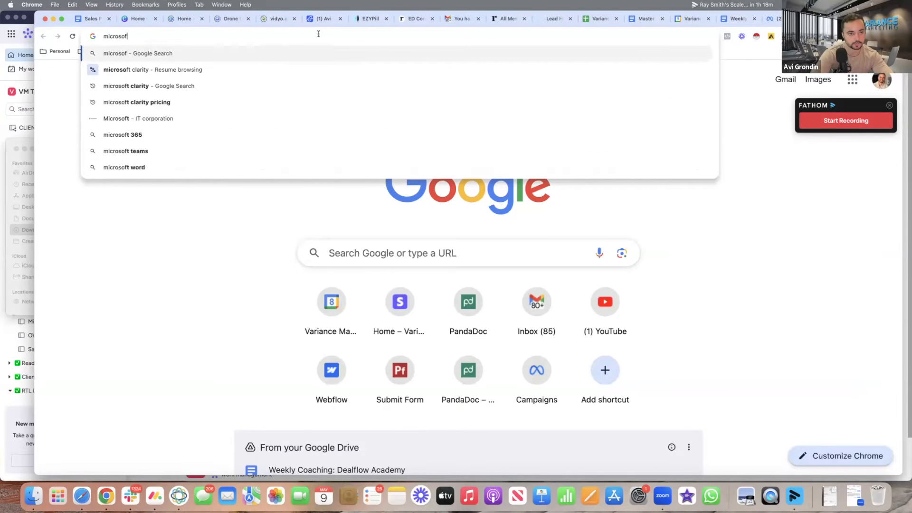
{"action": "type", "text": "t clarity"}
{"action": "key", "text": "Return"}
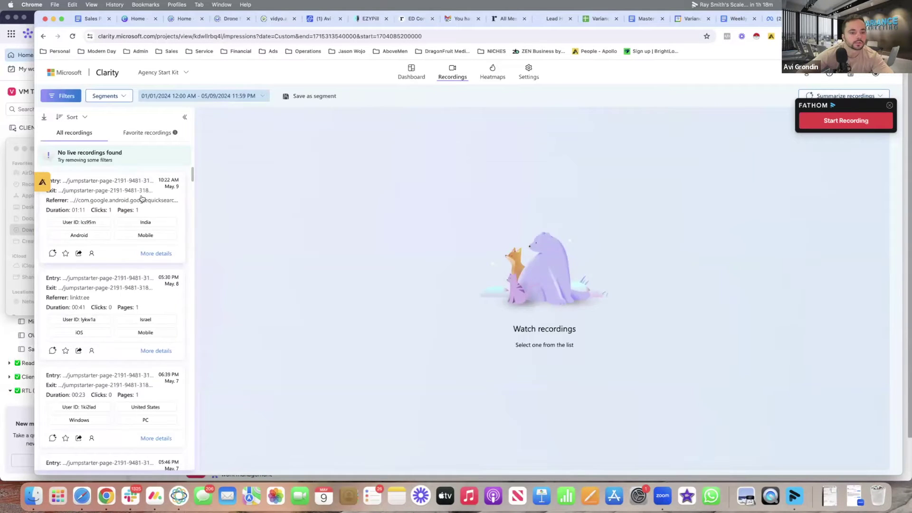
{"action": "left_click", "coordinate": [142, 199]}
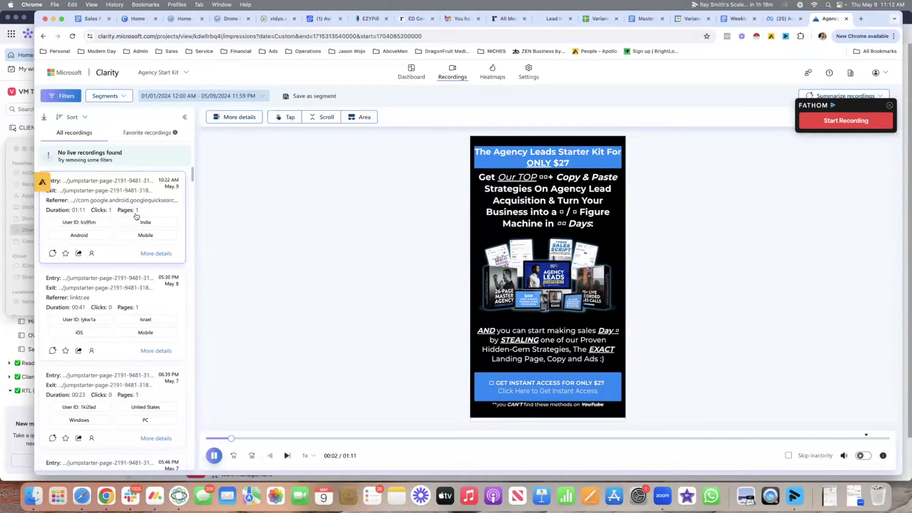
{"action": "scroll", "coordinate": [135, 215], "scroll_direction": "down", "scroll_amount": 2}
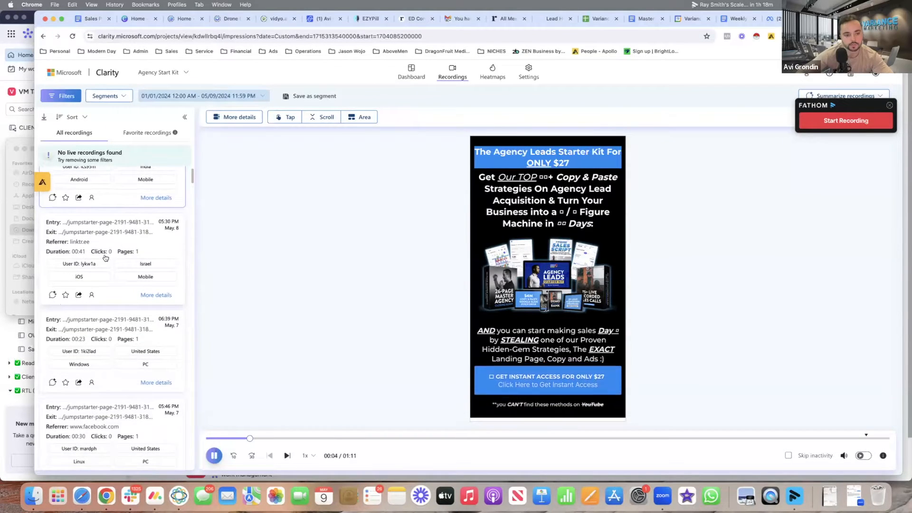
- Play the May 8 and May 7-6 session recordings (41s, 23s, 30s, 1:09, 43s) in turn
{"action": "left_click", "coordinate": [125, 242]}
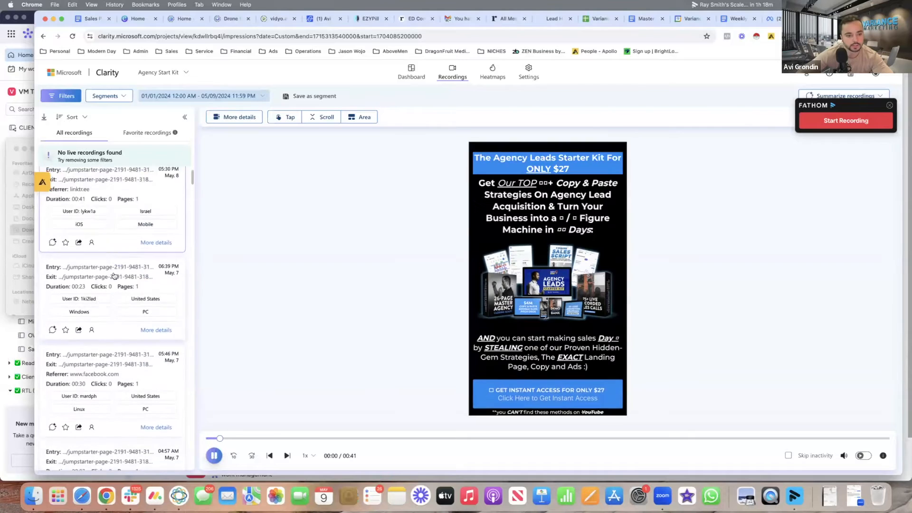
{"action": "scroll", "coordinate": [114, 273], "scroll_direction": "down", "scroll_amount": 2}
{"action": "left_click", "coordinate": [107, 306]}
{"action": "scroll", "coordinate": [93, 328], "scroll_direction": "down", "scroll_amount": 2}
{"action": "left_click", "coordinate": [82, 321]}
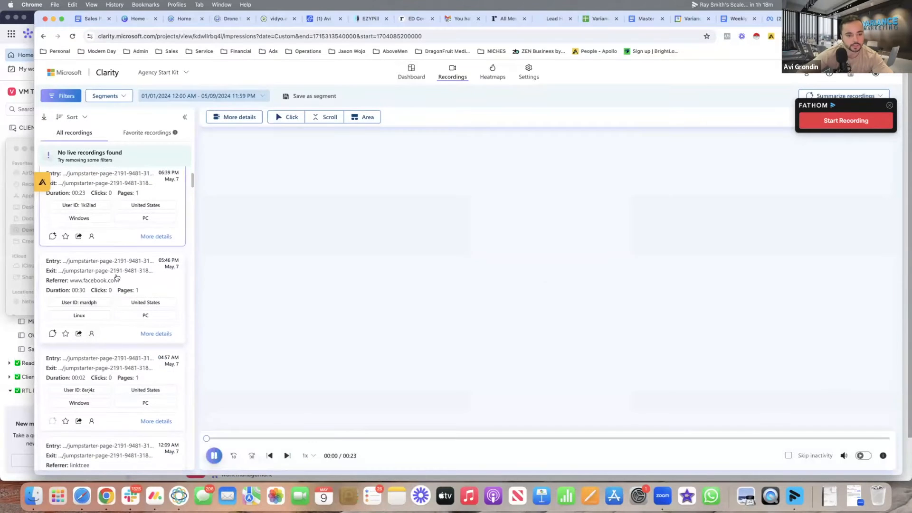
{"action": "scroll", "coordinate": [114, 313], "scroll_direction": "down", "scroll_amount": 4}
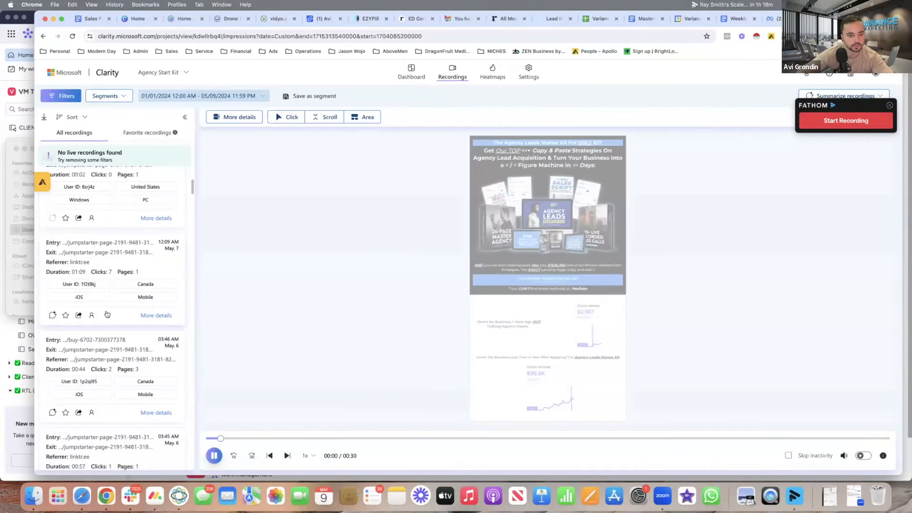
{"action": "left_click", "coordinate": [107, 313]}
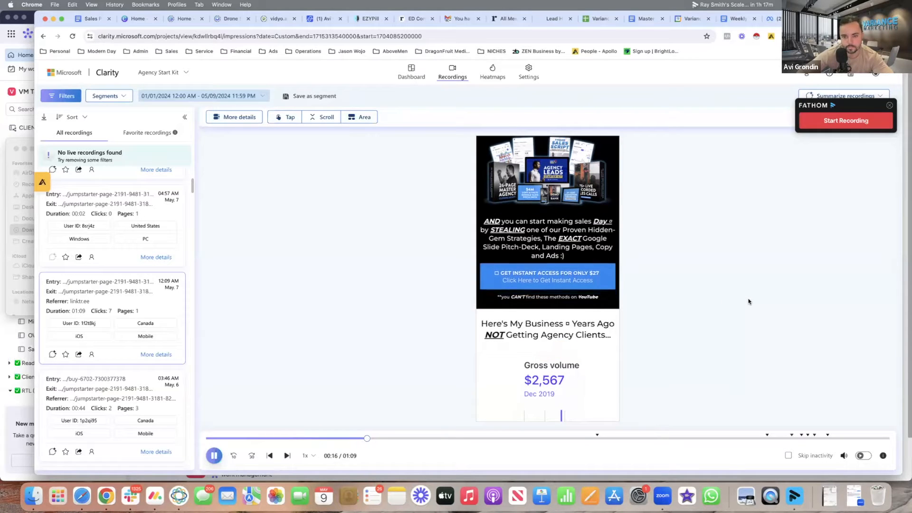
{"action": "scroll", "coordinate": [129, 327], "scroll_direction": "down", "scroll_amount": 2}
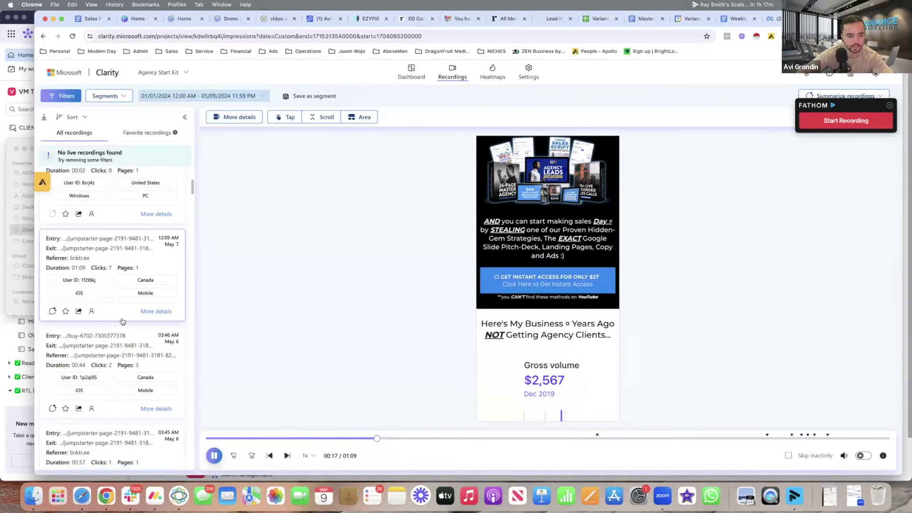
{"action": "left_click", "coordinate": [129, 346]}
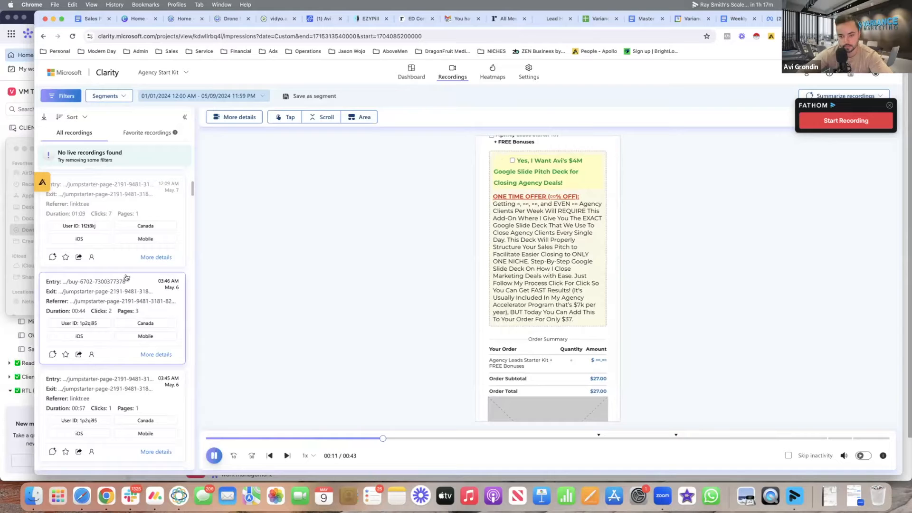
{"action": "scroll", "coordinate": [128, 276], "scroll_direction": "down", "scroll_amount": 3}
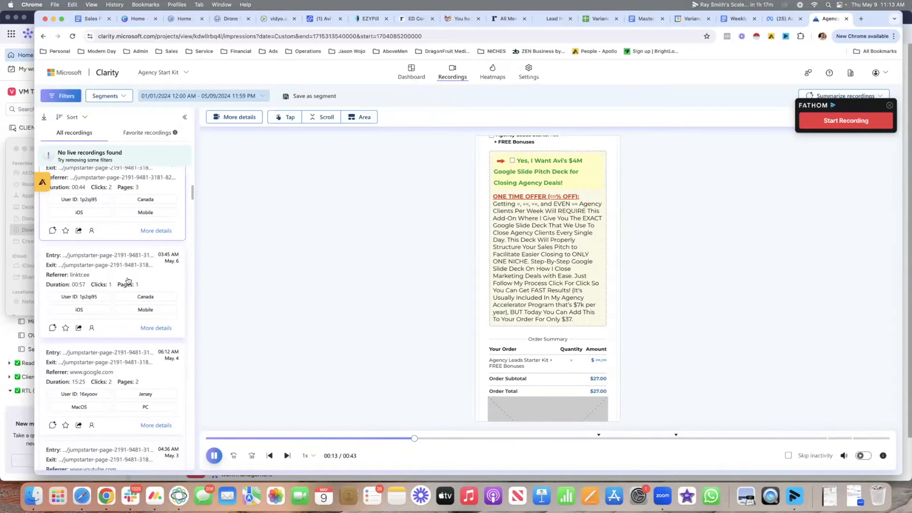
{"action": "scroll", "coordinate": [128, 277], "scroll_direction": "down", "scroll_amount": 3}
- Play the sessions referred from Google, YouTube and linktr.ee (Canada)
{"action": "left_click", "coordinate": [114, 300]}
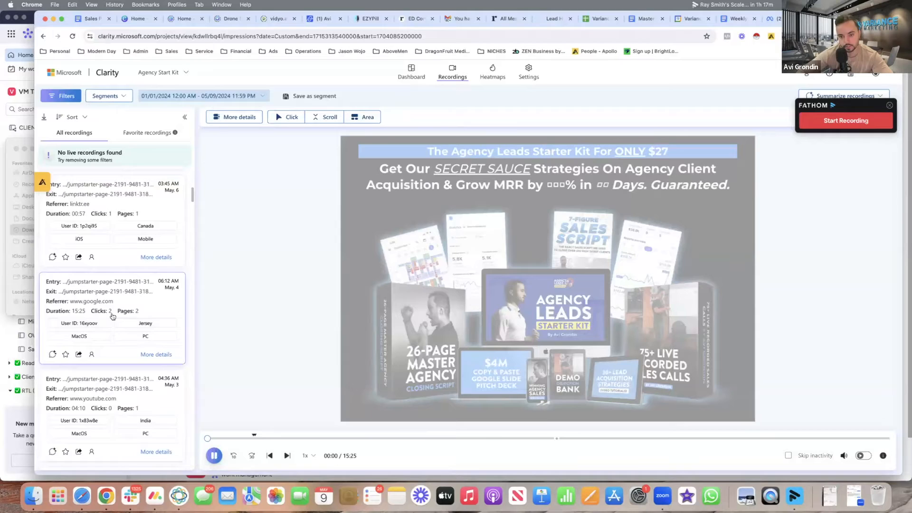
{"action": "scroll", "coordinate": [118, 285], "scroll_direction": "down", "scroll_amount": 3}
{"action": "left_click", "coordinate": [117, 269]}
{"action": "scroll", "coordinate": [117, 270], "scroll_direction": "up", "scroll_amount": 1}
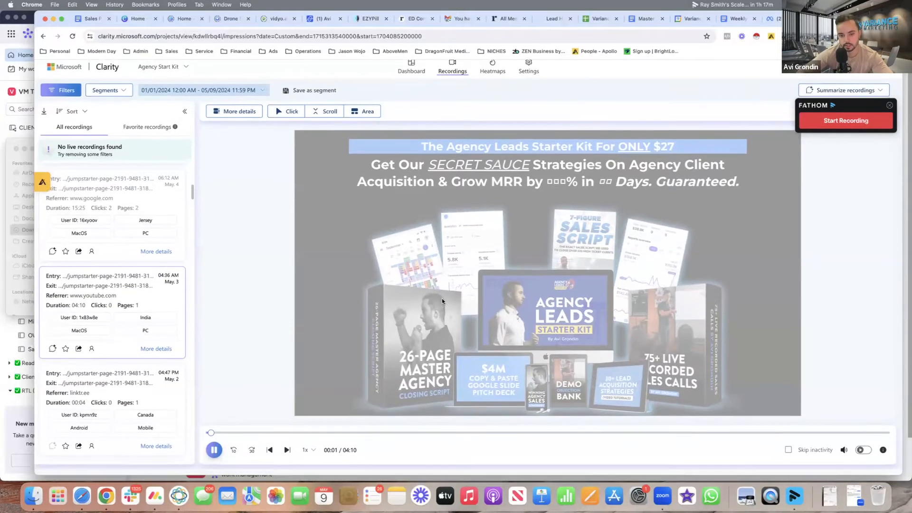
{"action": "scroll", "coordinate": [118, 321], "scroll_direction": "down", "scroll_amount": 3}
{"action": "left_click", "coordinate": [114, 214]}
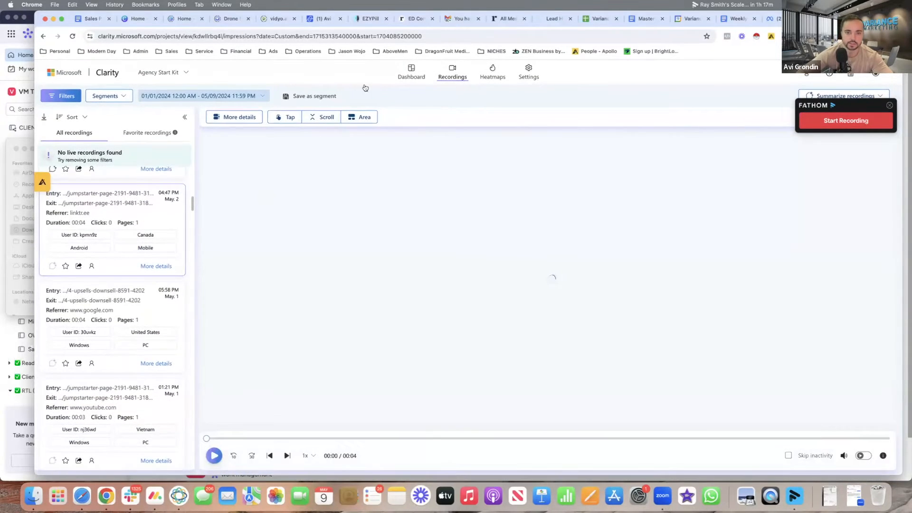
- Show the scroll-depth heatmap for the top jumpstarter page from the Heatmaps overview
{"action": "left_click", "coordinate": [492, 74]}
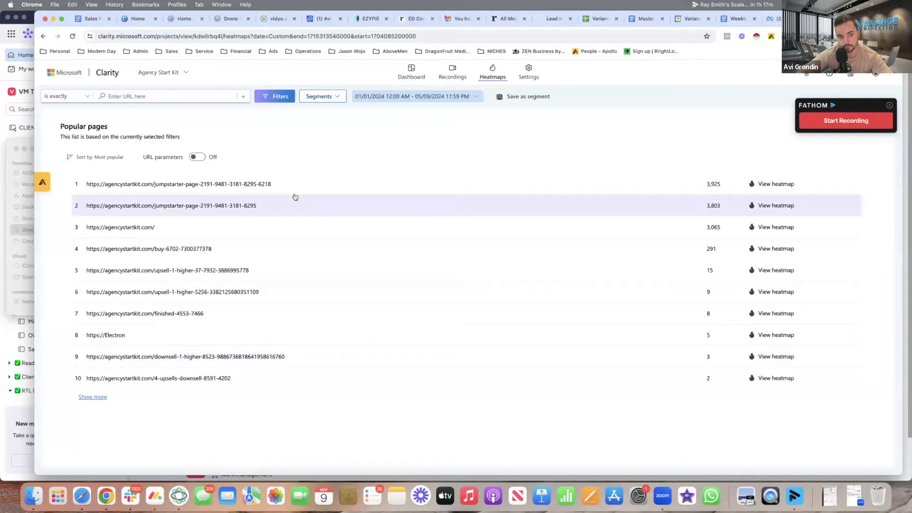
{"action": "left_click", "coordinate": [200, 185]}
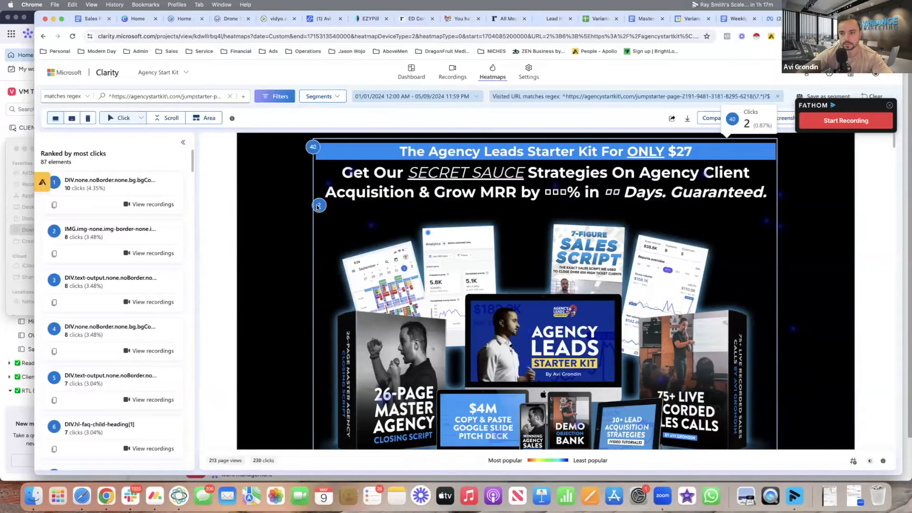
{"action": "scroll", "coordinate": [606, 243], "scroll_direction": "down", "scroll_amount": 5}
{"action": "scroll", "coordinate": [605, 243], "scroll_direction": "down", "scroll_amount": 5}
{"action": "scroll", "coordinate": [607, 243], "scroll_direction": "down", "scroll_amount": 3}
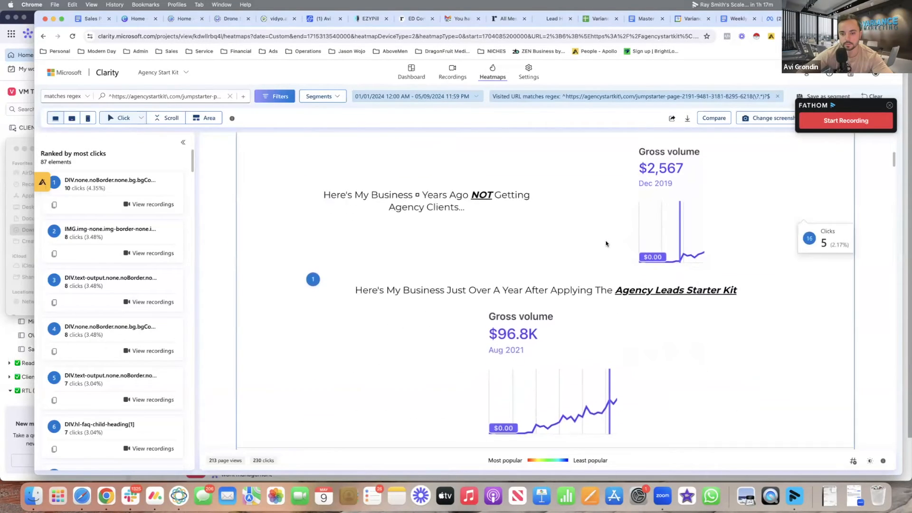
{"action": "scroll", "coordinate": [606, 243], "scroll_direction": "down", "scroll_amount": 3}
{"action": "scroll", "coordinate": [606, 243], "scroll_direction": "down", "scroll_amount": 2}
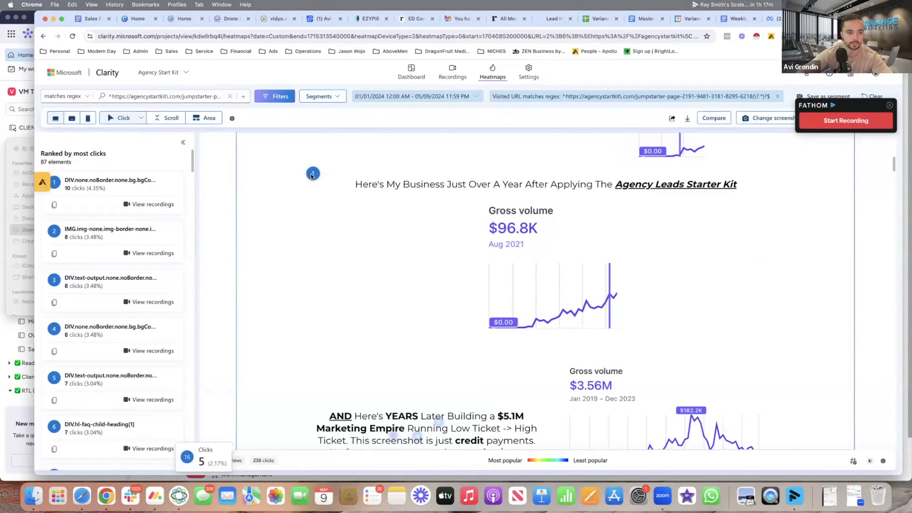
{"action": "scroll", "coordinate": [606, 243], "scroll_direction": "up", "scroll_amount": 5}
{"action": "scroll", "coordinate": [606, 243], "scroll_direction": "up", "scroll_amount": 5}
{"action": "left_click", "coordinate": [166, 118]}
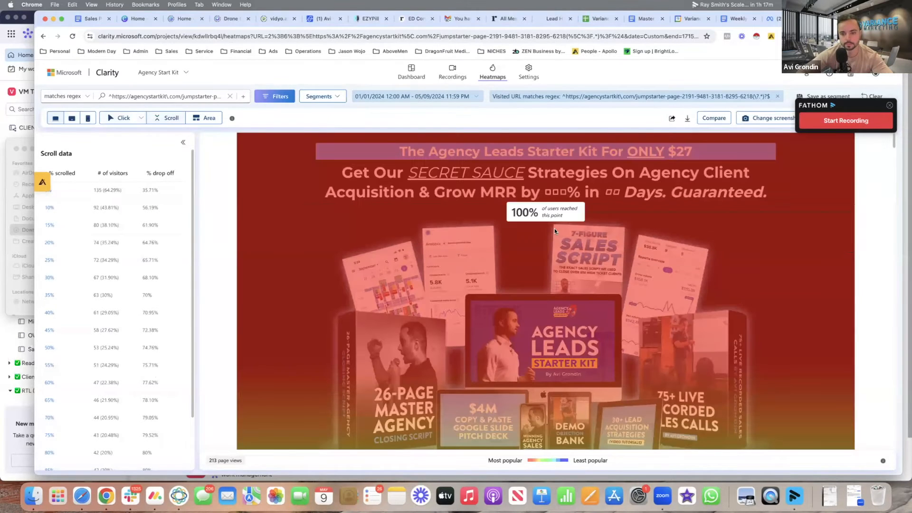
{"action": "scroll", "coordinate": [654, 235], "scroll_direction": "down", "scroll_amount": 1}
{"action": "scroll", "coordinate": [651, 212], "scroll_direction": "up", "scroll_amount": 1}
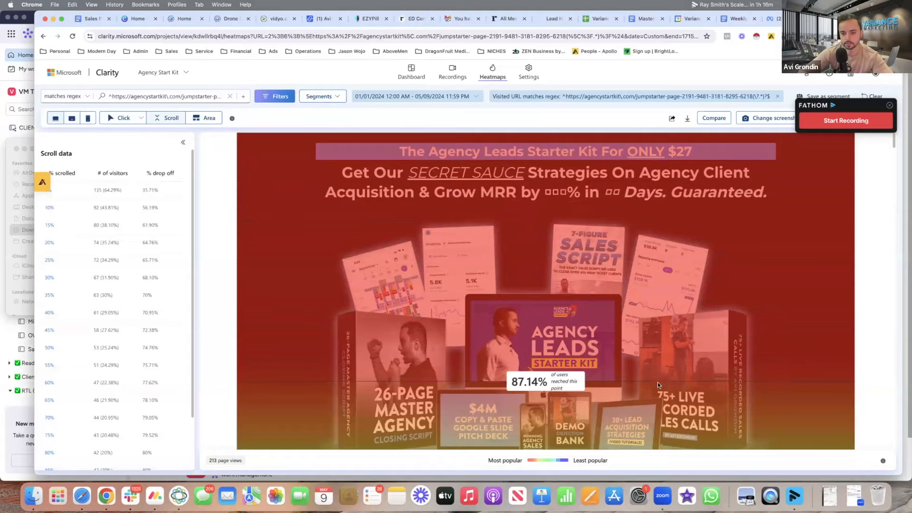
{"action": "scroll", "coordinate": [662, 321], "scroll_direction": "down", "scroll_amount": 5}
{"action": "scroll", "coordinate": [661, 273], "scroll_direction": "down", "scroll_amount": 5}
{"action": "scroll", "coordinate": [662, 273], "scroll_direction": "down", "scroll_amount": 2}
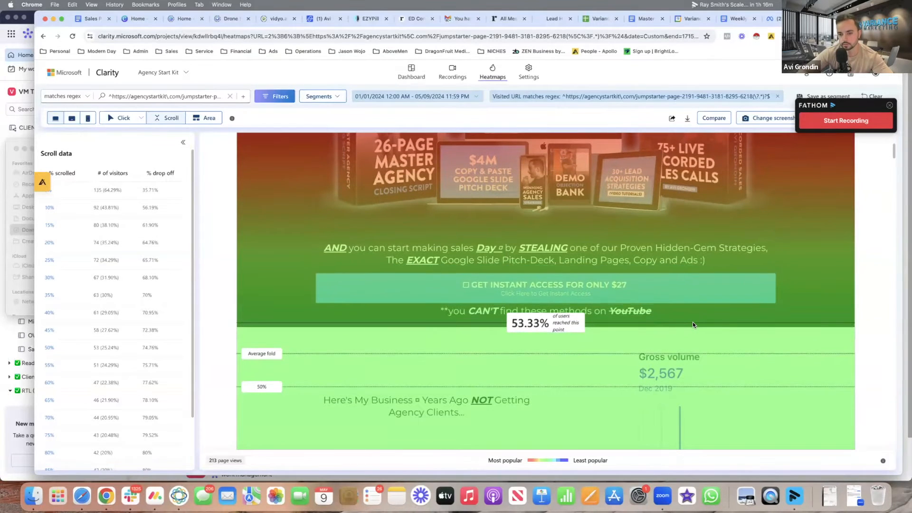
{"action": "scroll", "coordinate": [692, 322], "scroll_direction": "up", "scroll_amount": 10}
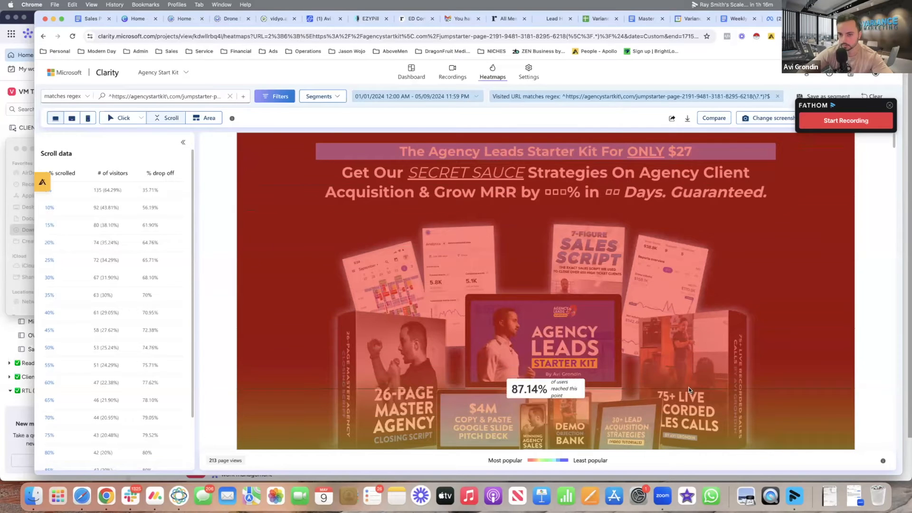
{"action": "scroll", "coordinate": [677, 305], "scroll_direction": "down", "scroll_amount": 2}
{"action": "scroll", "coordinate": [675, 307], "scroll_direction": "up", "scroll_amount": 2}
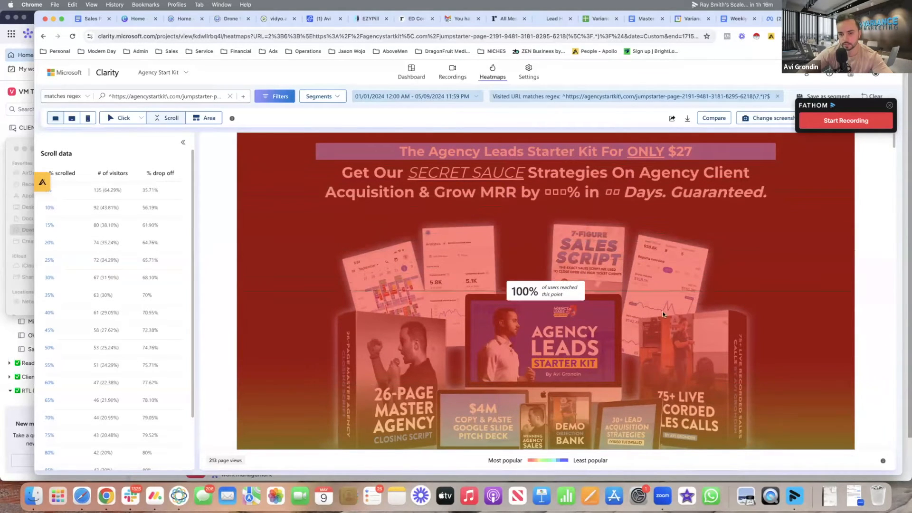
{"action": "scroll", "coordinate": [680, 390], "scroll_direction": "down", "scroll_amount": 3}
{"action": "scroll", "coordinate": [650, 157], "scroll_direction": "down", "scroll_amount": 3}
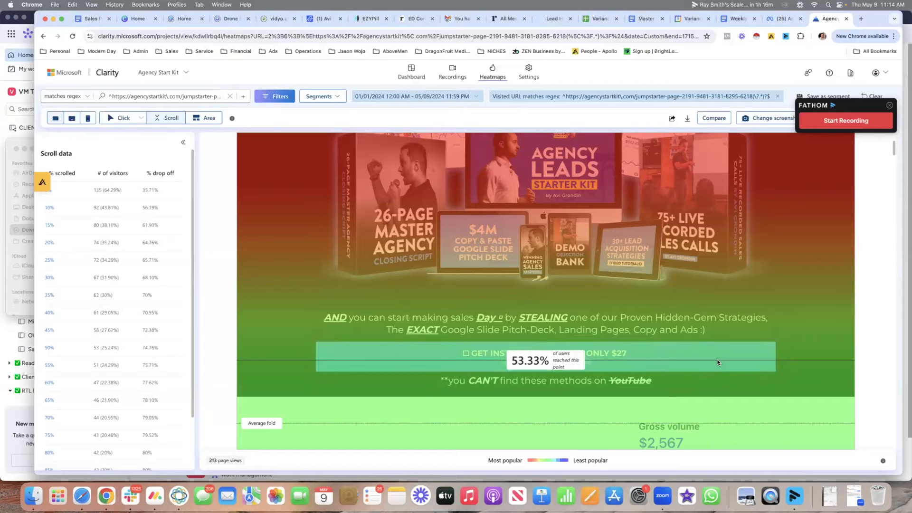
{"action": "scroll", "coordinate": [716, 359], "scroll_direction": "up", "scroll_amount": 4}
{"action": "scroll", "coordinate": [717, 359], "scroll_direction": "up", "scroll_amount": 3}
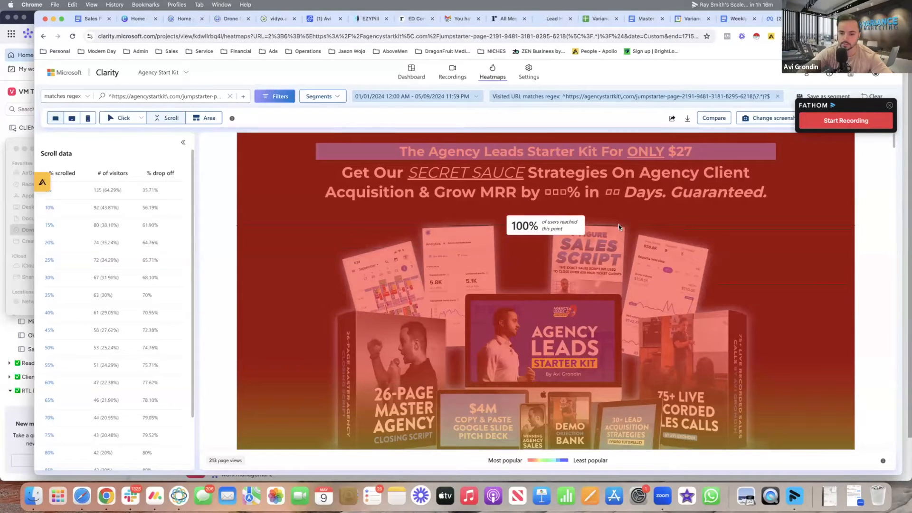
{"action": "scroll", "coordinate": [612, 223], "scroll_direction": "down", "scroll_amount": 5}
{"action": "scroll", "coordinate": [612, 222], "scroll_direction": "down", "scroll_amount": 4}
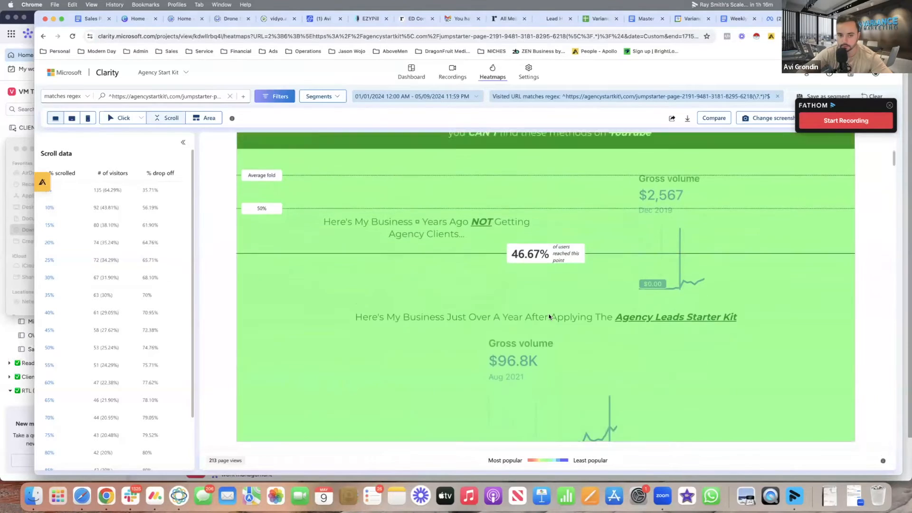
{"action": "scroll", "coordinate": [570, 285], "scroll_direction": "down", "scroll_amount": 4}
{"action": "scroll", "coordinate": [549, 317], "scroll_direction": "down", "scroll_amount": 6}
{"action": "scroll", "coordinate": [549, 317], "scroll_direction": "down", "scroll_amount": 6}
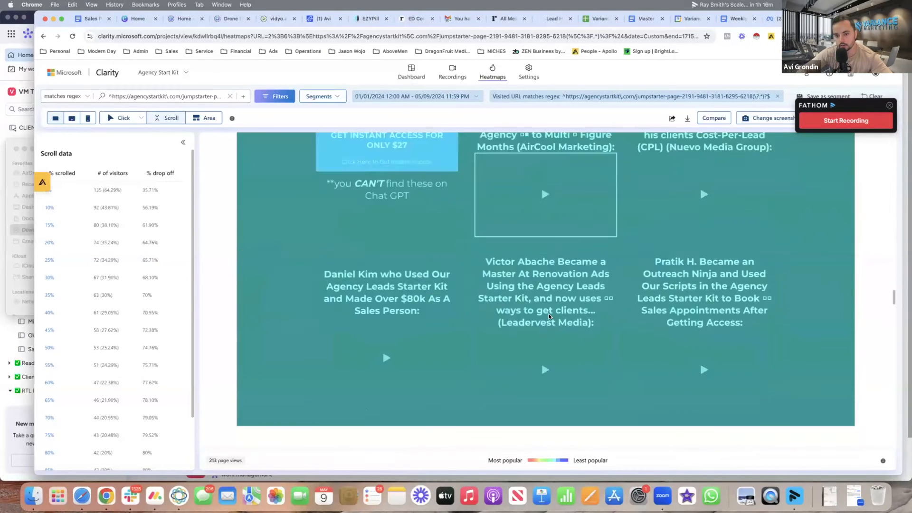
{"action": "scroll", "coordinate": [549, 317], "scroll_direction": "down", "scroll_amount": 6}
{"action": "scroll", "coordinate": [549, 316], "scroll_direction": "down", "scroll_amount": 6}
{"action": "scroll", "coordinate": [549, 317], "scroll_direction": "down", "scroll_amount": 6}
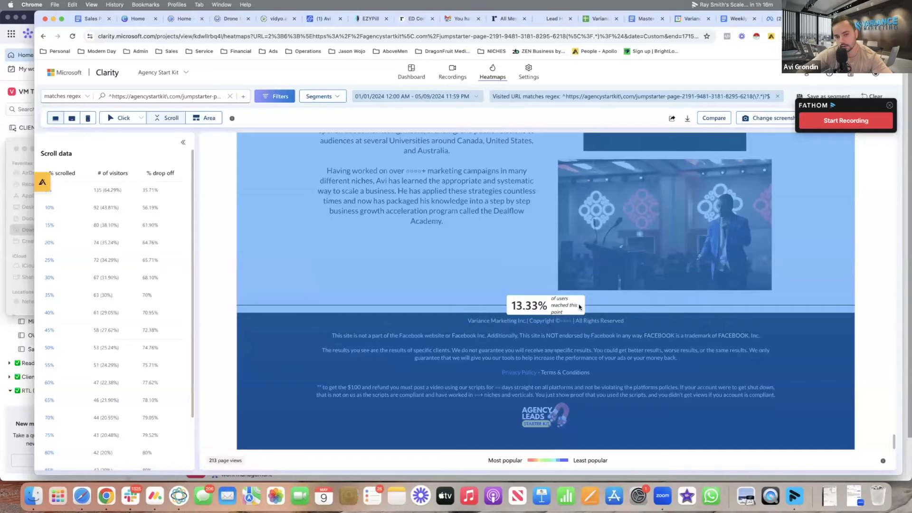
{"action": "scroll", "coordinate": [579, 293], "scroll_direction": "up", "scroll_amount": 8}
{"action": "scroll", "coordinate": [580, 293], "scroll_direction": "up", "scroll_amount": 8}
{"action": "scroll", "coordinate": [579, 292], "scroll_direction": "up", "scroll_amount": 8}
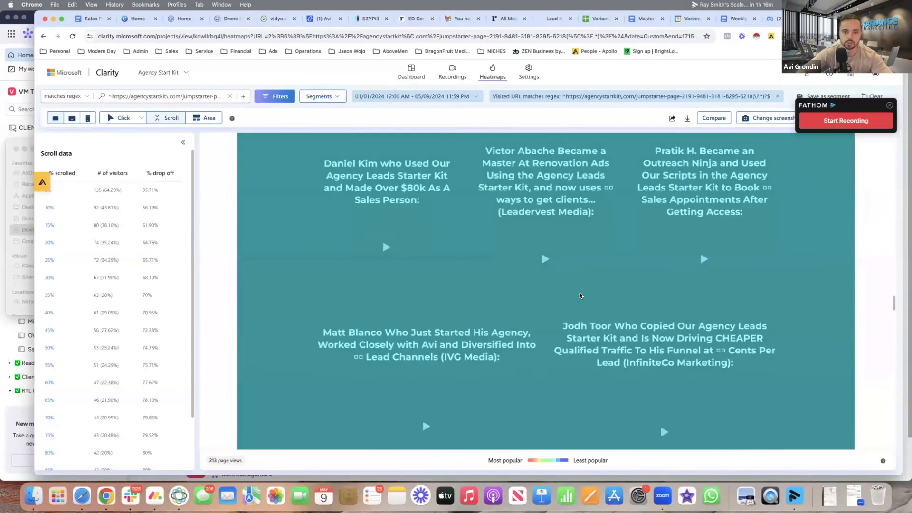
{"action": "scroll", "coordinate": [579, 293], "scroll_direction": "up", "scroll_amount": 8}
{"action": "scroll", "coordinate": [579, 292], "scroll_direction": "up", "scroll_amount": 8}
{"action": "scroll", "coordinate": [580, 292], "scroll_direction": "up", "scroll_amount": 8}
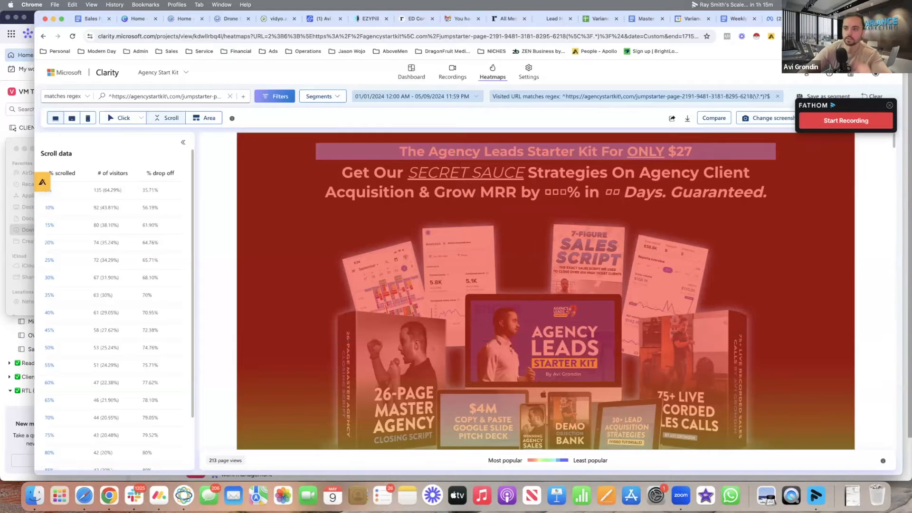
{"action": "key", "text": "super+t"}
- Search Google for 'mile and creek condos', correcting a typo before running it
{"action": "left_click", "coordinate": [219, 35]}
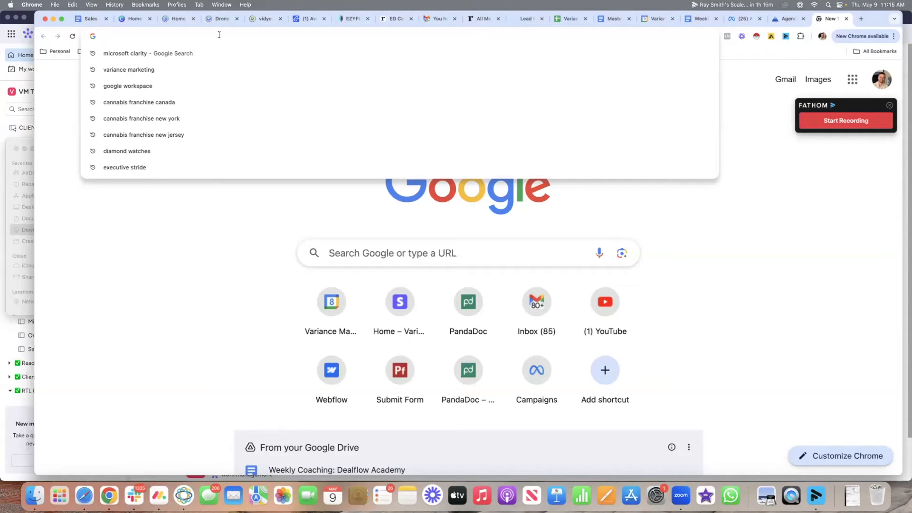
{"action": "type", "text": "mill"}
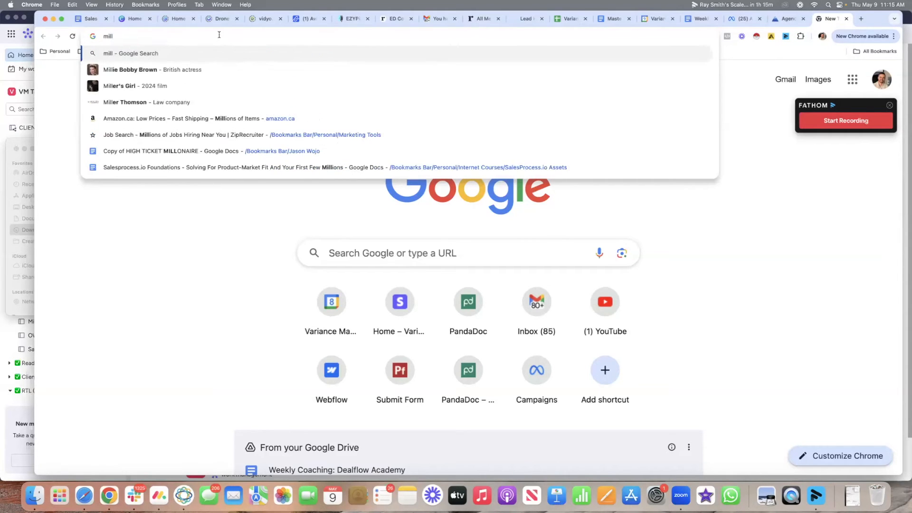
{"action": "key", "text": "BackSpace"}
{"action": "key", "text": "BackSpace"}
{"action": "type", "text": "le"}
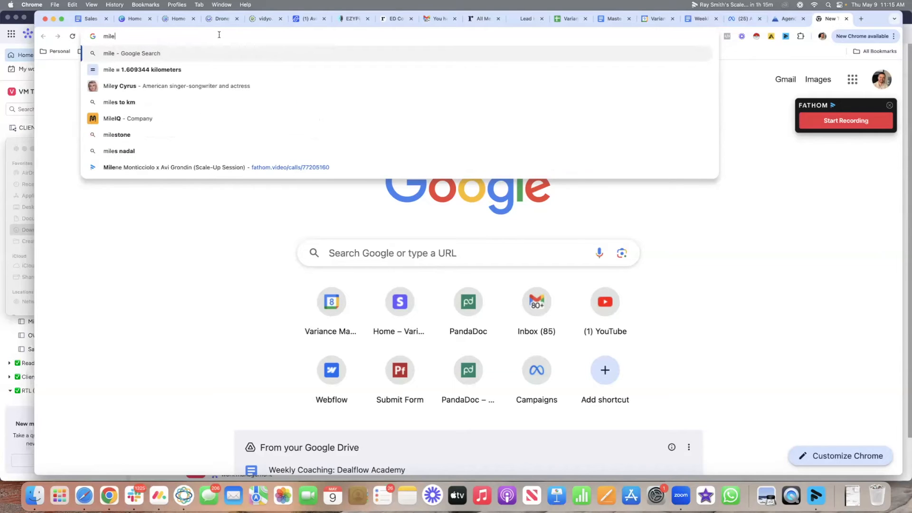
{"action": "type", "text": " and creek"}
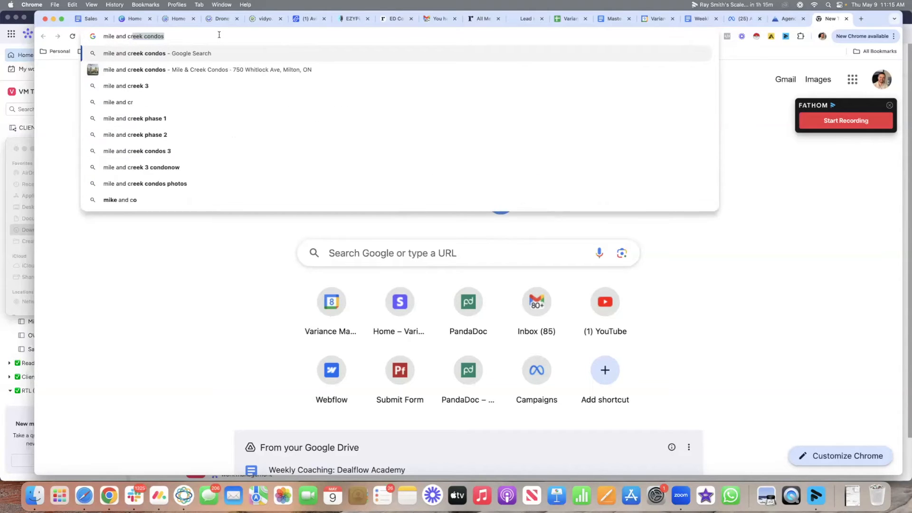
{"action": "key", "text": "Return"}
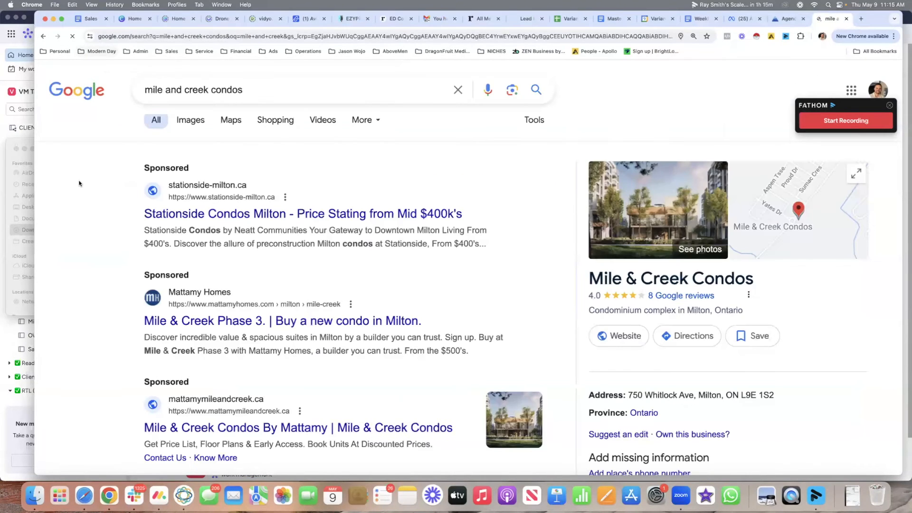
- Visit the Stationside Condos Milton and Mattamy Mile & Creek Phase 3 sponsored results, returning to search each time
{"action": "left_click", "coordinate": [350, 214]}
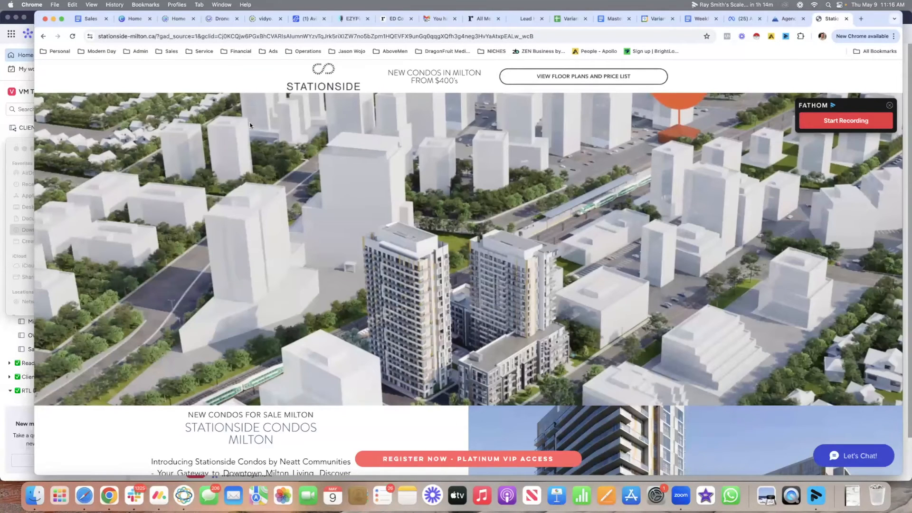
{"action": "scroll", "coordinate": [619, 168], "scroll_direction": "down", "scroll_amount": 3}
{"action": "scroll", "coordinate": [620, 160], "scroll_direction": "down", "scroll_amount": 10}
{"action": "scroll", "coordinate": [621, 159], "scroll_direction": "up", "scroll_amount": 10}
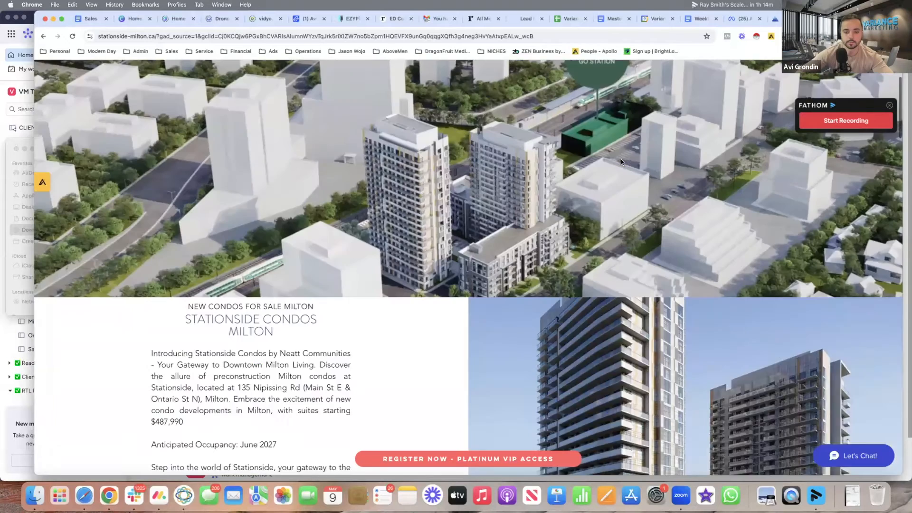
{"action": "scroll", "coordinate": [620, 159], "scroll_direction": "up", "scroll_amount": 3}
{"action": "left_click", "coordinate": [43, 36]}
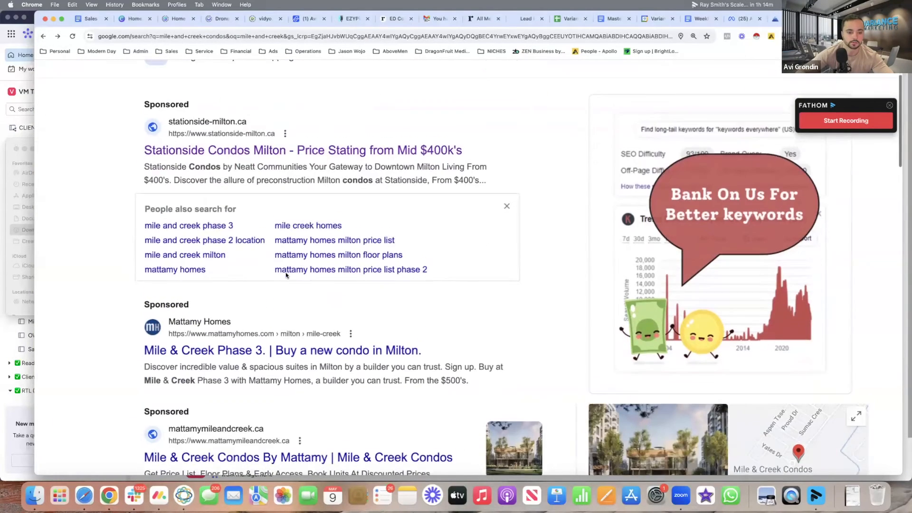
{"action": "scroll", "coordinate": [498, 285], "scroll_direction": "down", "scroll_amount": 3}
{"action": "left_click", "coordinate": [283, 337]}
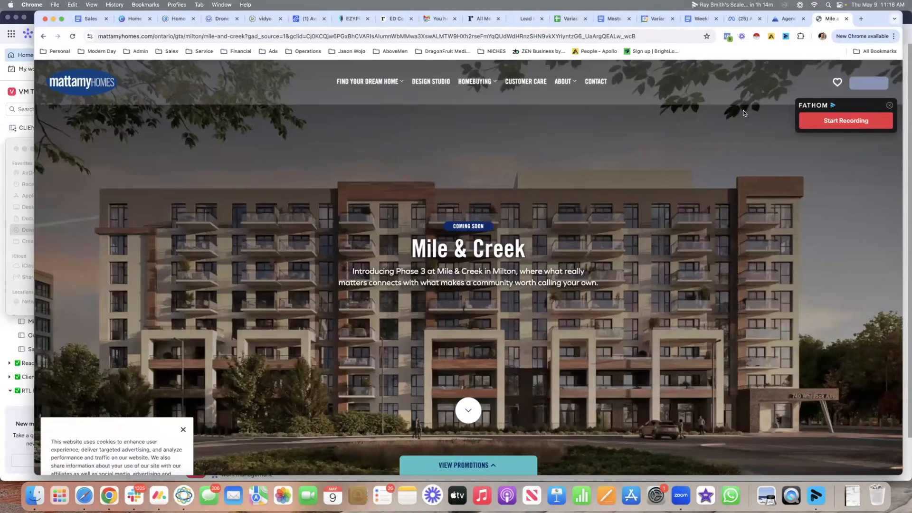
{"action": "scroll", "coordinate": [543, 212], "scroll_direction": "down", "scroll_amount": 10}
{"action": "scroll", "coordinate": [539, 211], "scroll_direction": "down", "scroll_amount": 8}
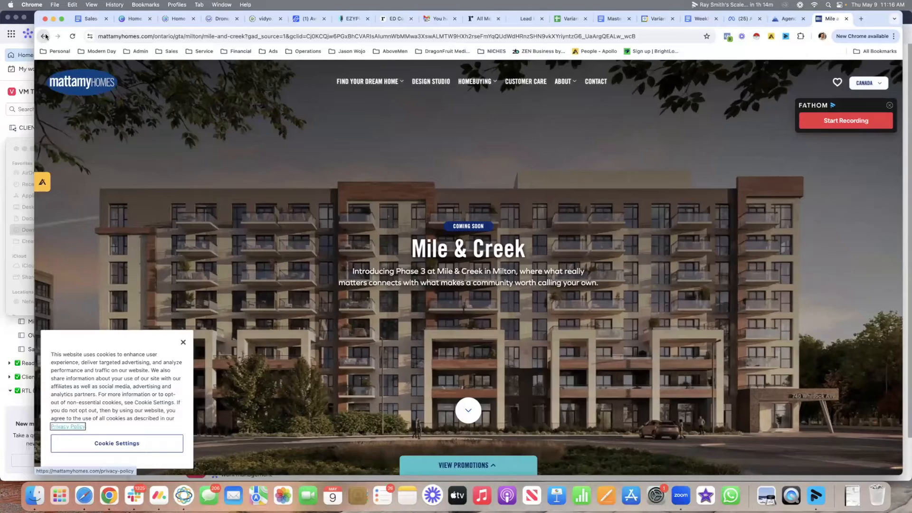
{"action": "left_click", "coordinate": [43, 35]}
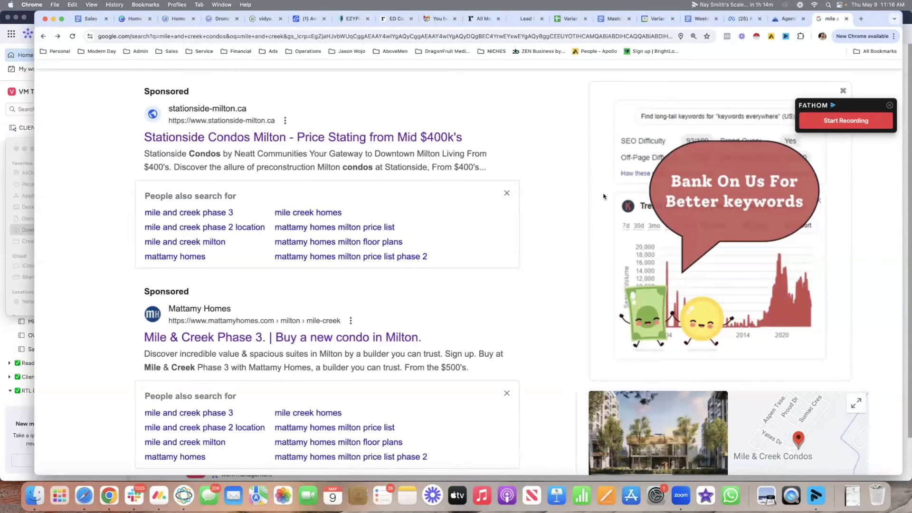
{"action": "scroll", "coordinate": [603, 196], "scroll_direction": "down", "scroll_amount": 5}
{"action": "scroll", "coordinate": [427, 214], "scroll_direction": "down", "scroll_amount": 5}
- Visit the Mile & Creek Condos By Mattamy ad, then land on the Mile and Creek Phase 3 Condos page
{"action": "left_click", "coordinate": [239, 294]}
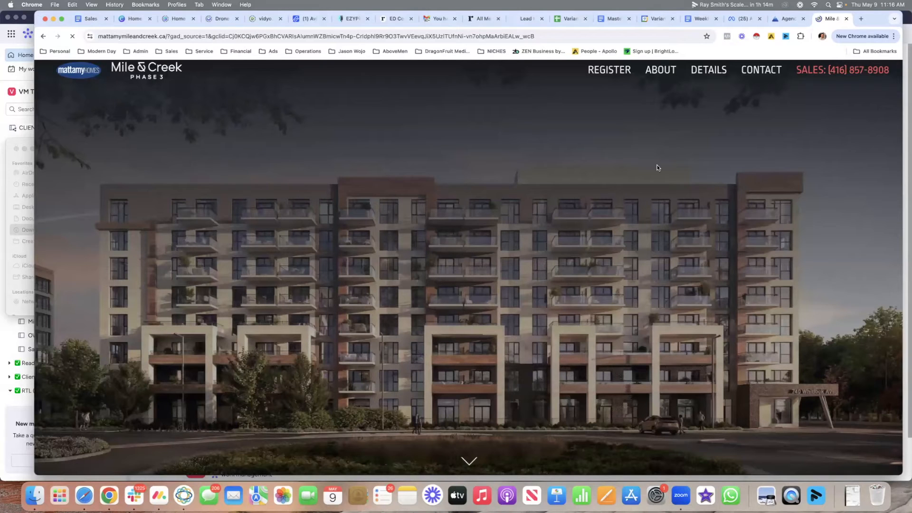
{"action": "left_click", "coordinate": [43, 35]}
{"action": "scroll", "coordinate": [285, 249], "scroll_direction": "down", "scroll_amount": 3}
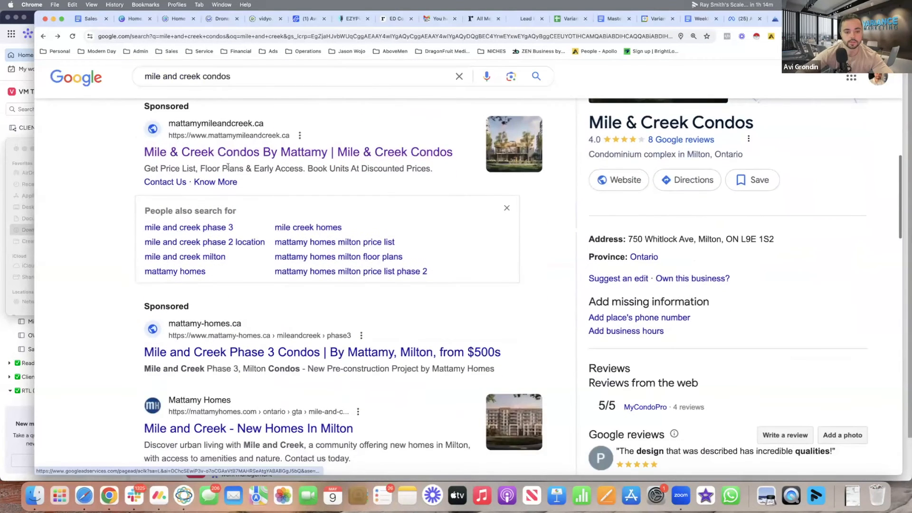
{"action": "scroll", "coordinate": [222, 214], "scroll_direction": "down", "scroll_amount": 3}
{"action": "left_click", "coordinate": [223, 271]}
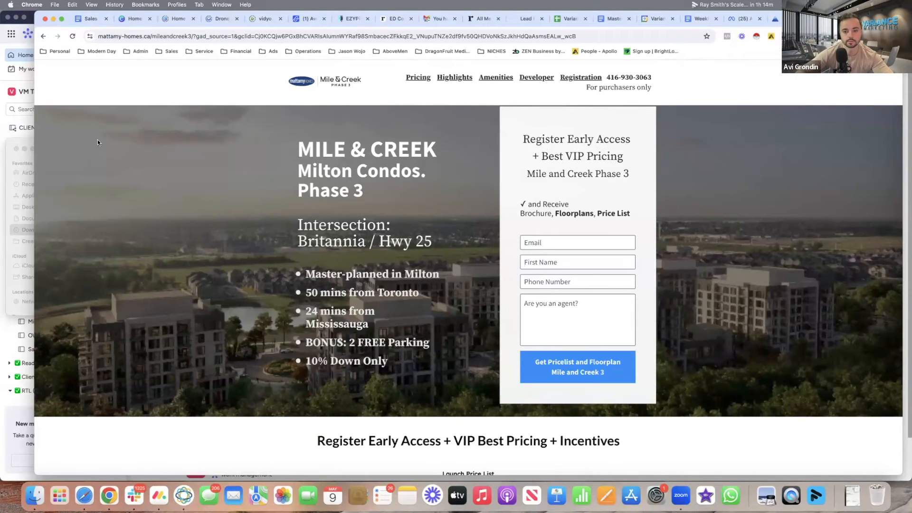
{"action": "scroll", "coordinate": [477, 171], "scroll_direction": "down", "scroll_amount": 10}
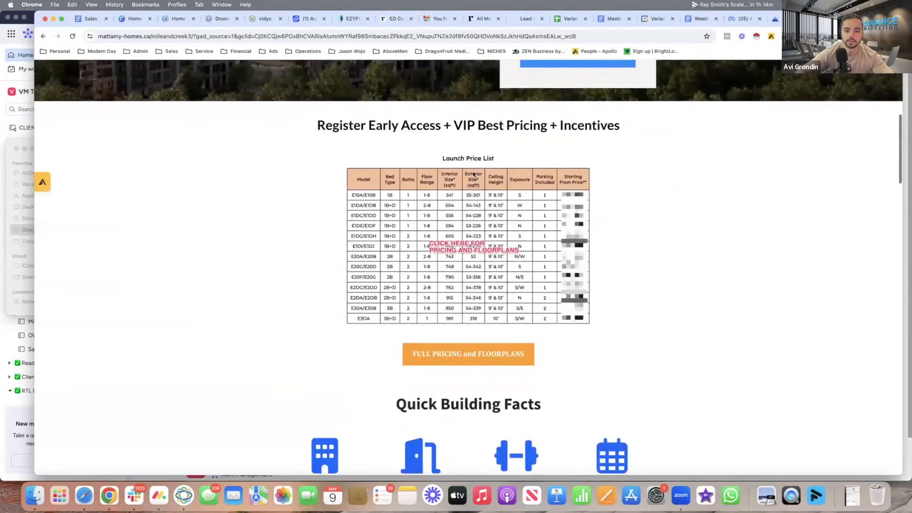
{"action": "scroll", "coordinate": [477, 171], "scroll_direction": "down", "scroll_amount": 10}
{"action": "scroll", "coordinate": [477, 171], "scroll_direction": "down", "scroll_amount": 10}
{"action": "scroll", "coordinate": [470, 172], "scroll_direction": "down", "scroll_amount": 10}
{"action": "scroll", "coordinate": [469, 174], "scroll_direction": "up", "scroll_amount": 10}
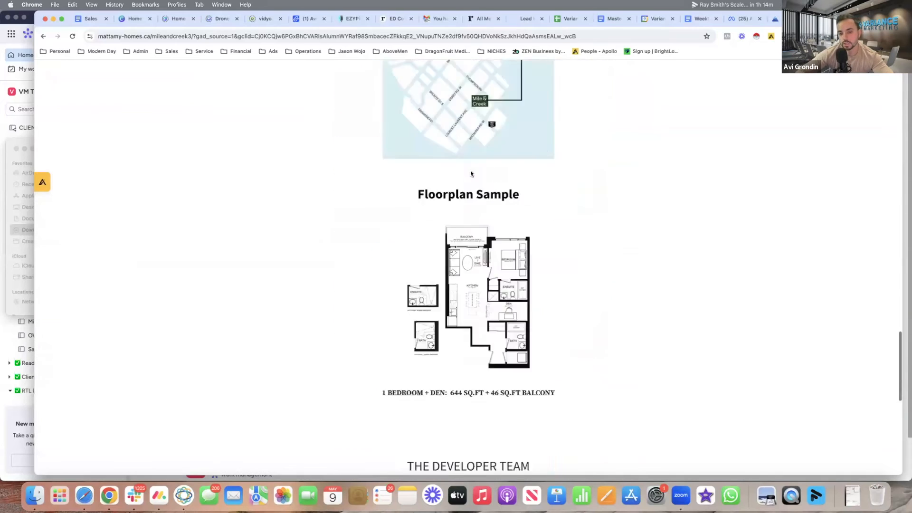
{"action": "scroll", "coordinate": [469, 174], "scroll_direction": "up", "scroll_amount": 8}
{"action": "scroll", "coordinate": [469, 174], "scroll_direction": "up", "scroll_amount": 4}
{"action": "scroll", "coordinate": [470, 173], "scroll_direction": "up", "scroll_amount": 4}
{"action": "scroll", "coordinate": [471, 173], "scroll_direction": "up", "scroll_amount": 8}
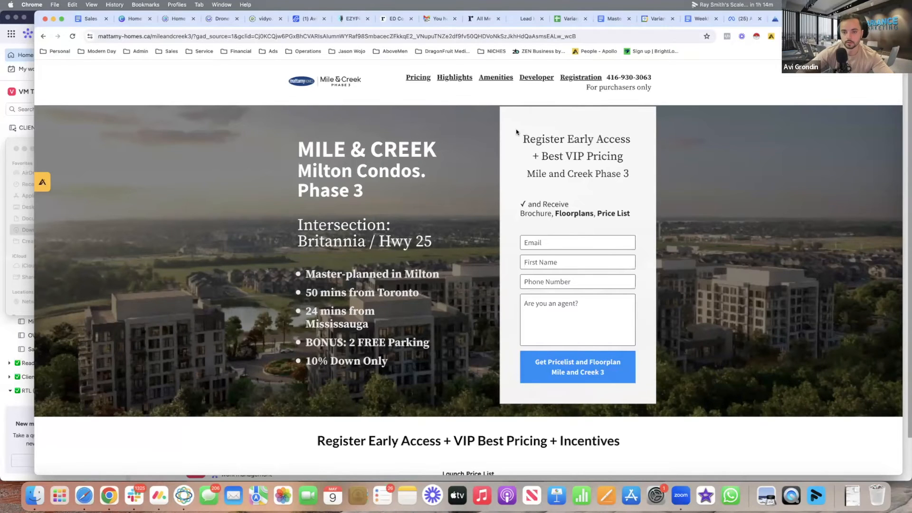
- Highlight the registration form heading, hero headline and the '10% Down Only' bullet on the Mattamy page
{"action": "left_click_drag", "start_coordinate": [516, 129], "coordinate": [630, 214]}
{"action": "left_click", "coordinate": [558, 159]}
{"action": "left_click_drag", "start_coordinate": [296, 136], "coordinate": [444, 428]}
{"action": "triple_click", "coordinate": [345, 342]}
{"action": "triple_click", "coordinate": [347, 361]}
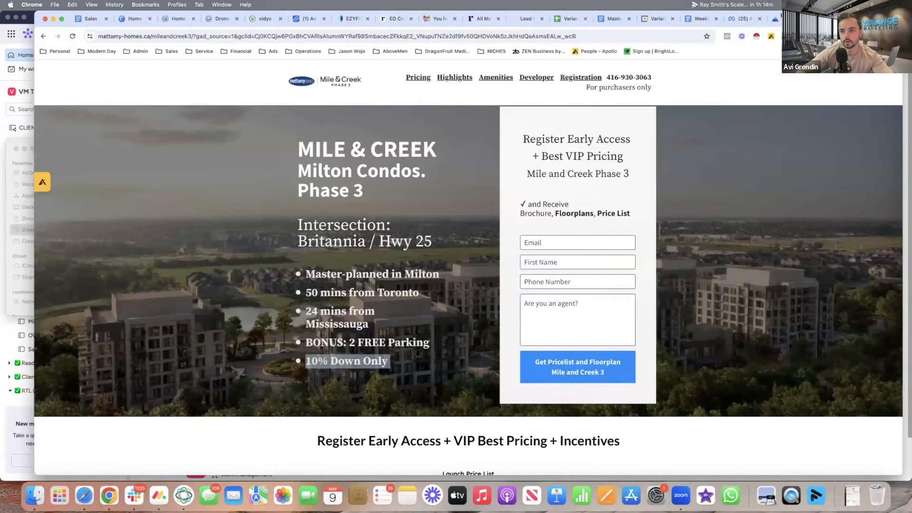
- View the starter kit scroll heatmap, then return to the Mile & Creek landing page
{"action": "left_click", "coordinate": [745, 19]}
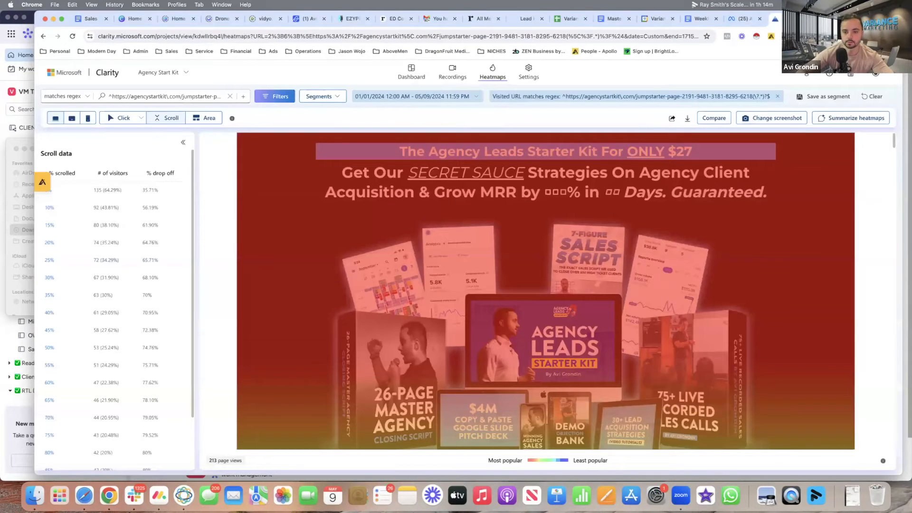
{"action": "scroll", "coordinate": [654, 235], "scroll_direction": "down", "scroll_amount": 3}
{"action": "scroll", "coordinate": [629, 321], "scroll_direction": "down", "scroll_amount": 3}
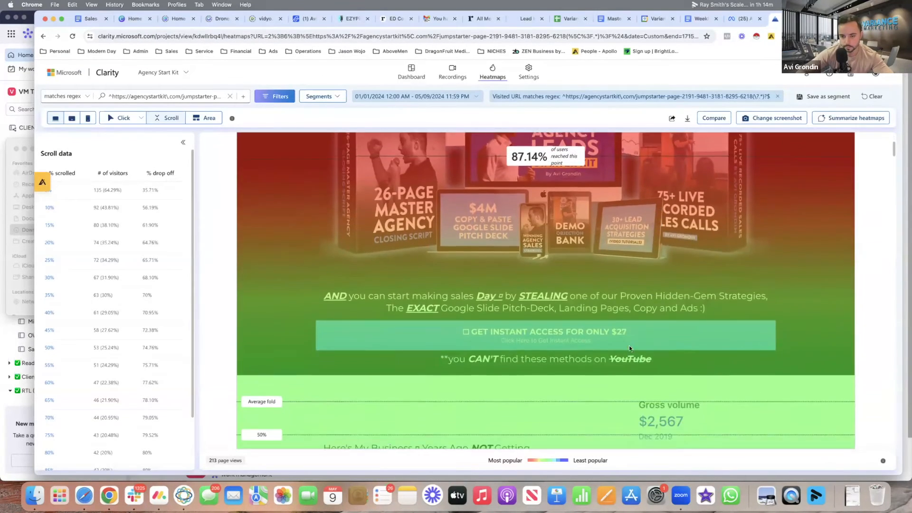
{"action": "scroll", "coordinate": [634, 306], "scroll_direction": "down", "scroll_amount": 2}
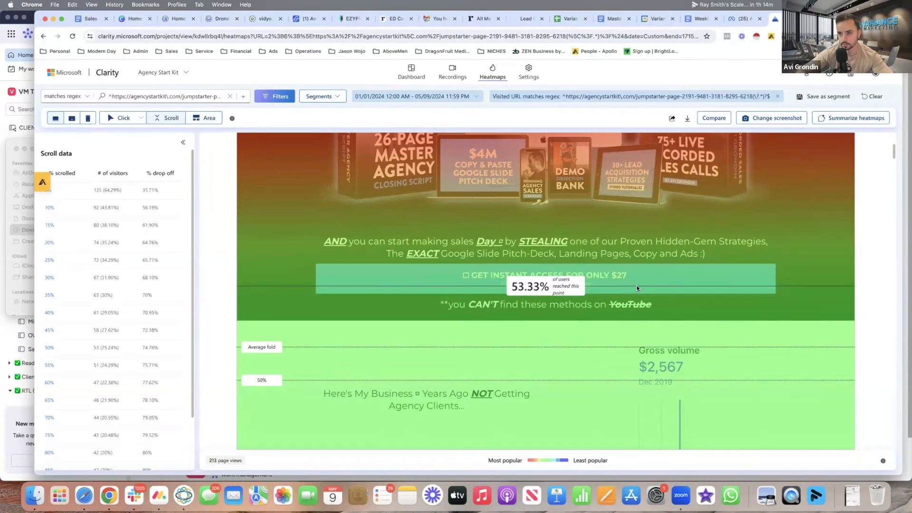
{"action": "left_click", "coordinate": [830, 19]}
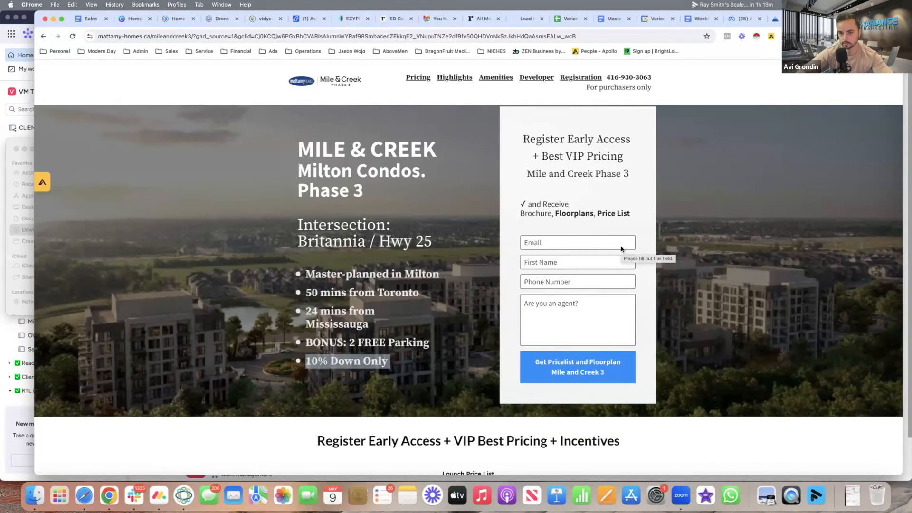
{"action": "scroll", "coordinate": [620, 246], "scroll_direction": "down", "scroll_amount": 10}
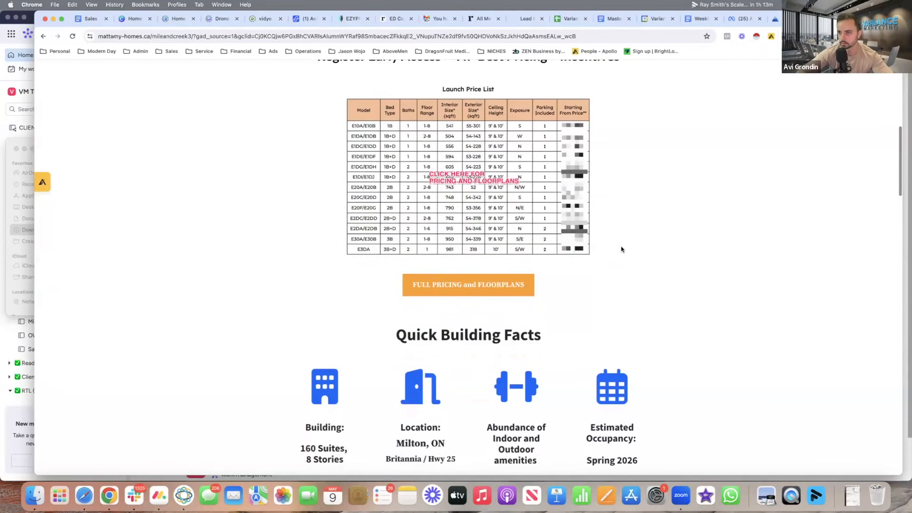
{"action": "scroll", "coordinate": [620, 246], "scroll_direction": "down", "scroll_amount": 10}
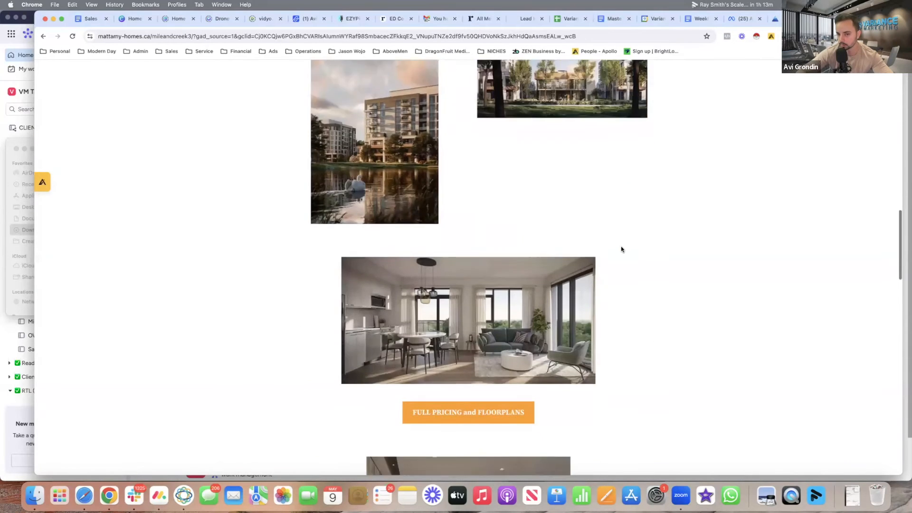
{"action": "scroll", "coordinate": [621, 246], "scroll_direction": "down", "scroll_amount": 3}
{"action": "scroll", "coordinate": [621, 245], "scroll_direction": "up", "scroll_amount": 20}
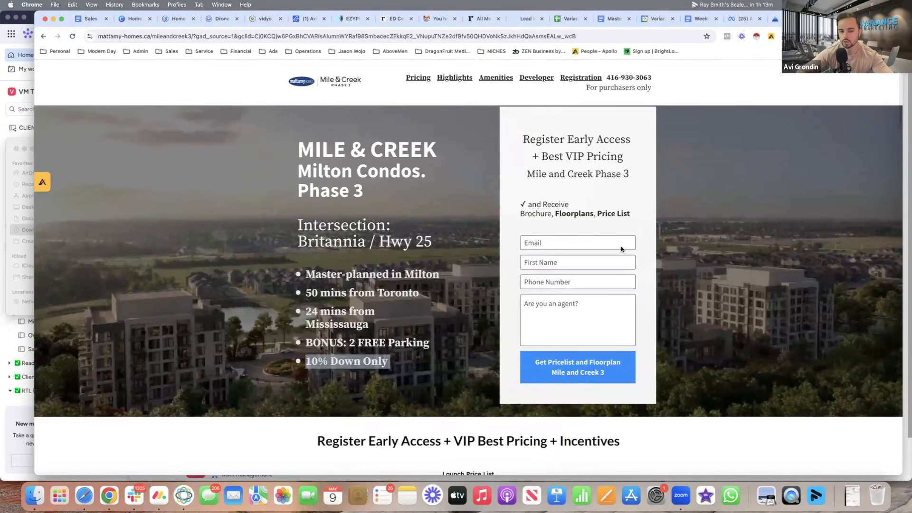
- Go back to the results and search Google for 'commercial cleaning services toronto'
{"action": "left_click", "coordinate": [44, 36]}
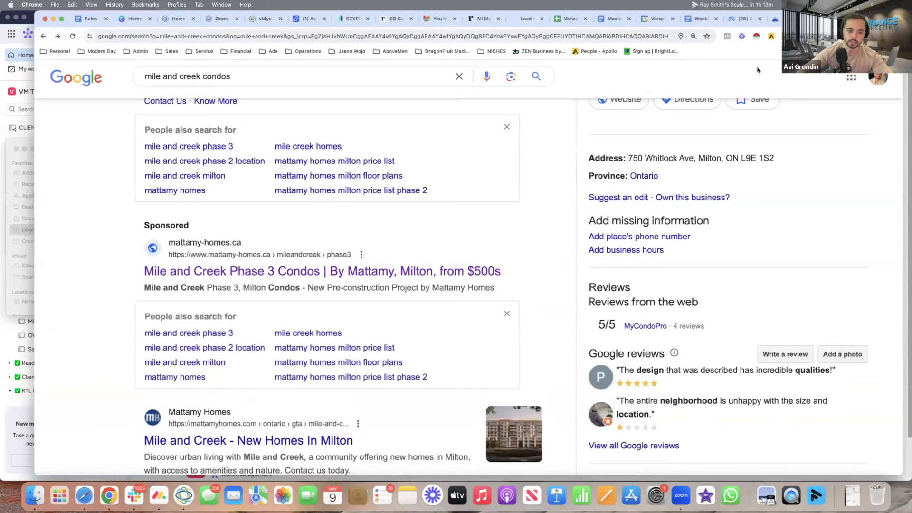
{"action": "scroll", "coordinate": [271, 293], "scroll_direction": "down", "scroll_amount": 3}
{"action": "scroll", "coordinate": [258, 315], "scroll_direction": "down", "scroll_amount": 3}
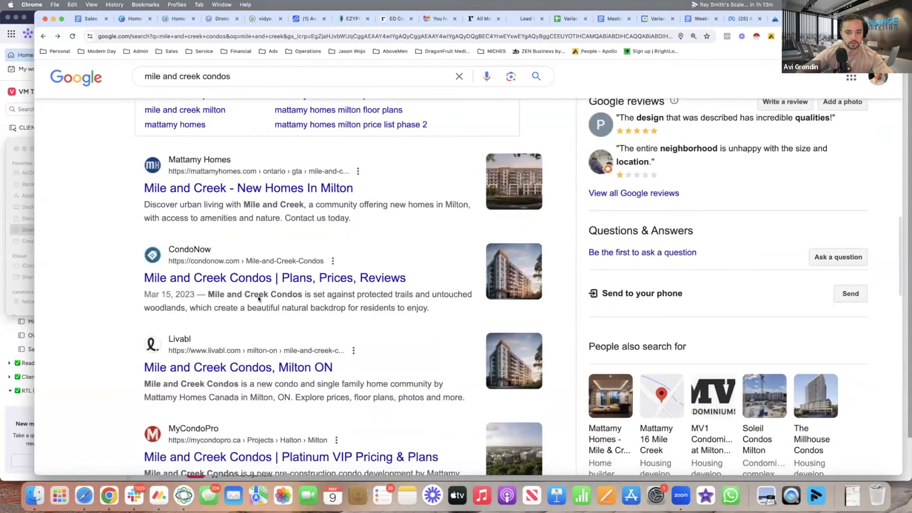
{"action": "scroll", "coordinate": [214, 356], "scroll_direction": "down", "scroll_amount": 3}
{"action": "scroll", "coordinate": [277, 82], "scroll_direction": "up", "scroll_amount": 3}
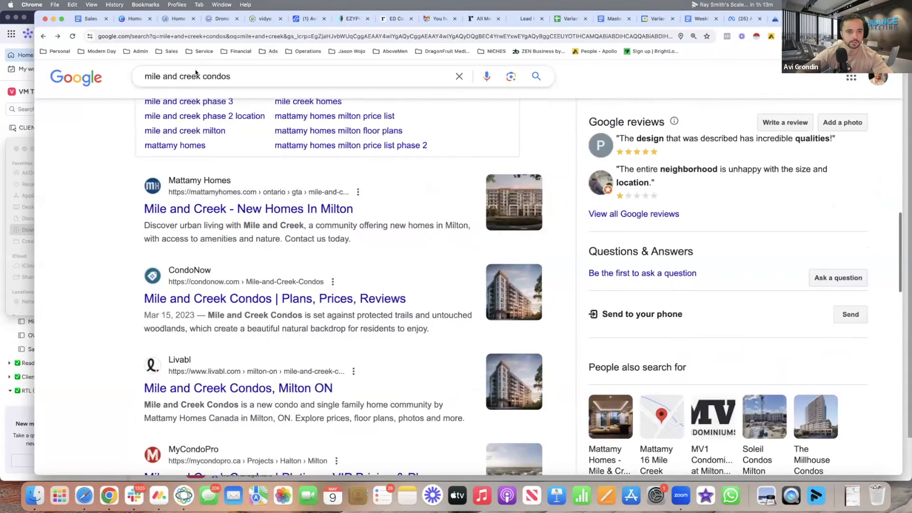
{"action": "triple_click", "coordinate": [197, 76]}
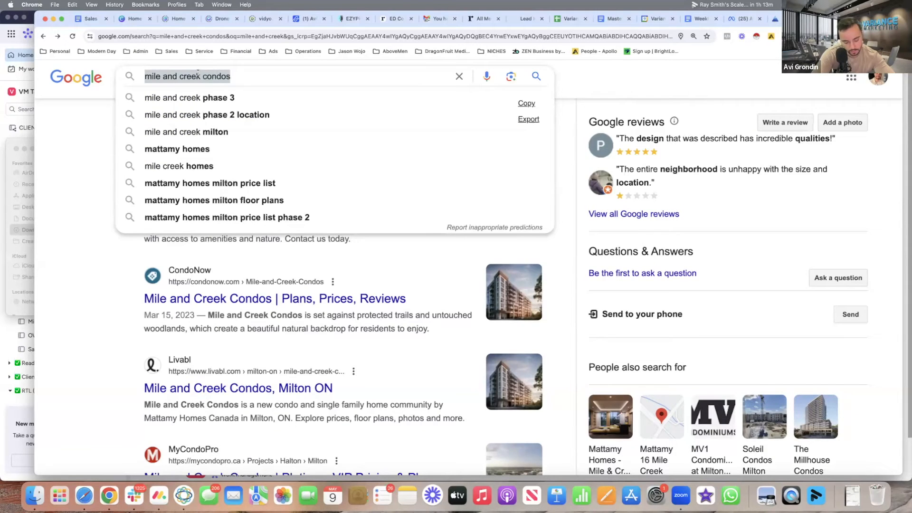
{"action": "type", "text": "cle"}
{"action": "key", "text": "BackSpace"}
{"action": "key", "text": "BackSpace"}
{"action": "type", "text": "omme"}
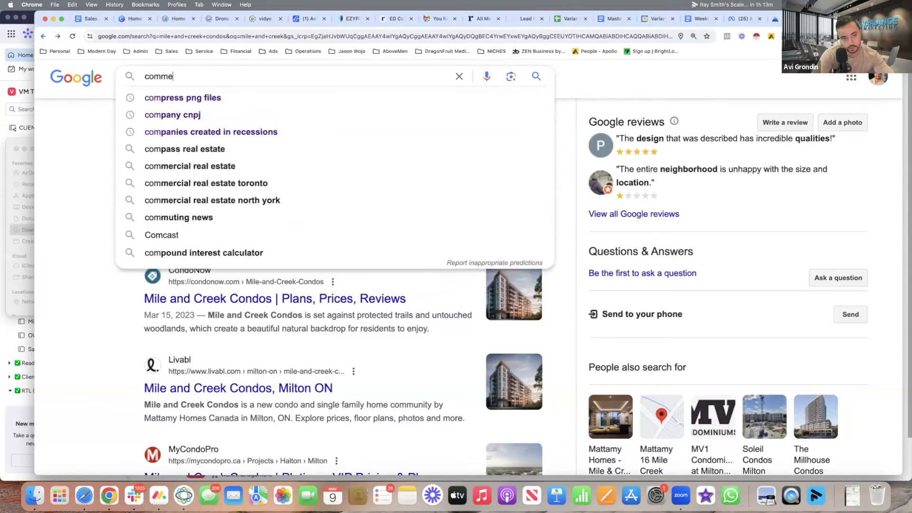
{"action": "type", "text": "rcial cleaning ser"}
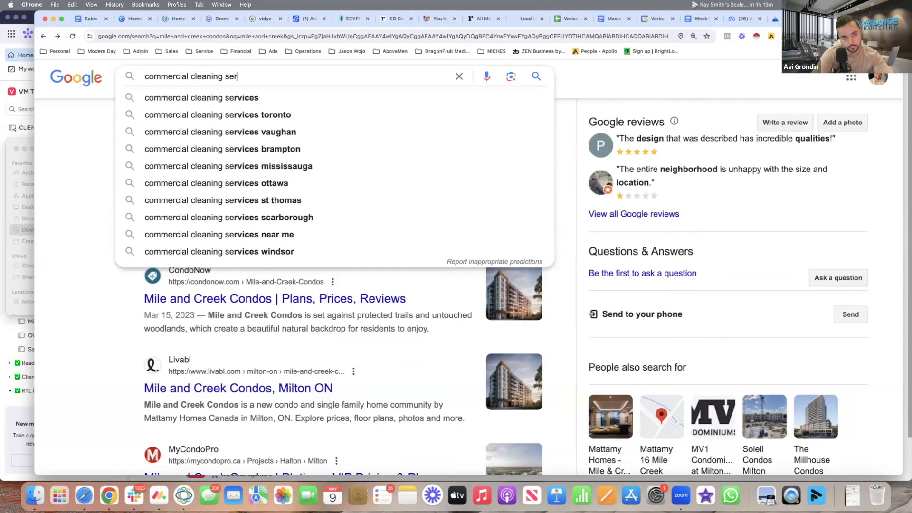
{"action": "type", "text": "vices toronto"}
{"action": "key", "text": "Return"}
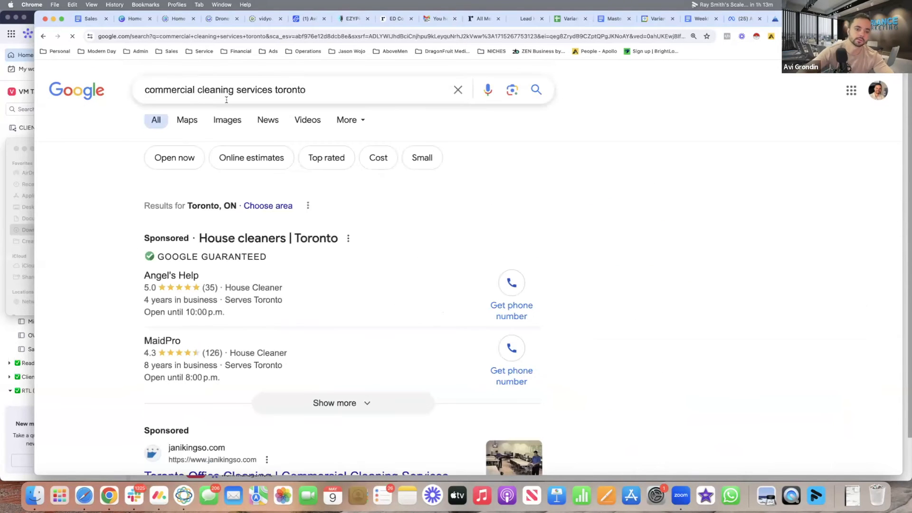
{"action": "scroll", "coordinate": [219, 215], "scroll_direction": "down", "scroll_amount": 3}
{"action": "scroll", "coordinate": [219, 214], "scroll_direction": "down", "scroll_amount": 5}
{"action": "scroll", "coordinate": [219, 214], "scroll_direction": "down", "scroll_amount": 2}
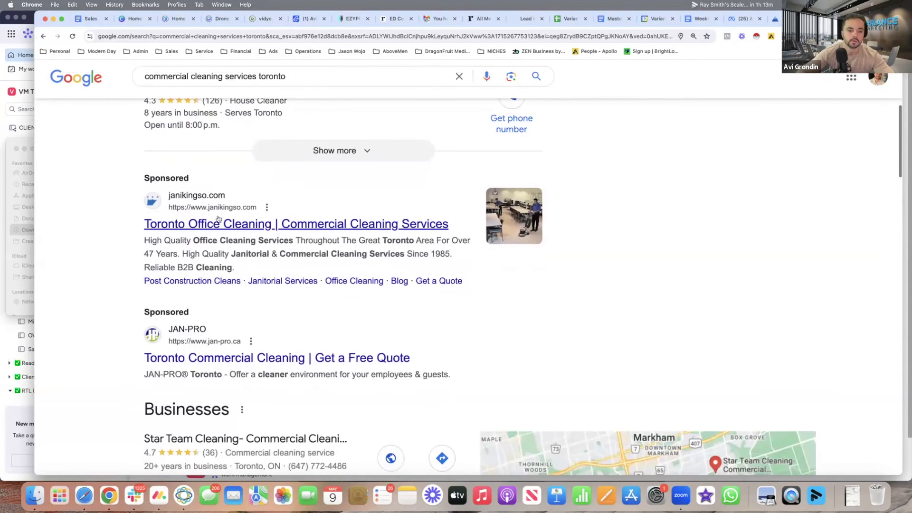
- Visit the sponsored Jani-King and JAN-PRO cleaning ads, returning to the results after each
{"action": "left_click", "coordinate": [221, 223]}
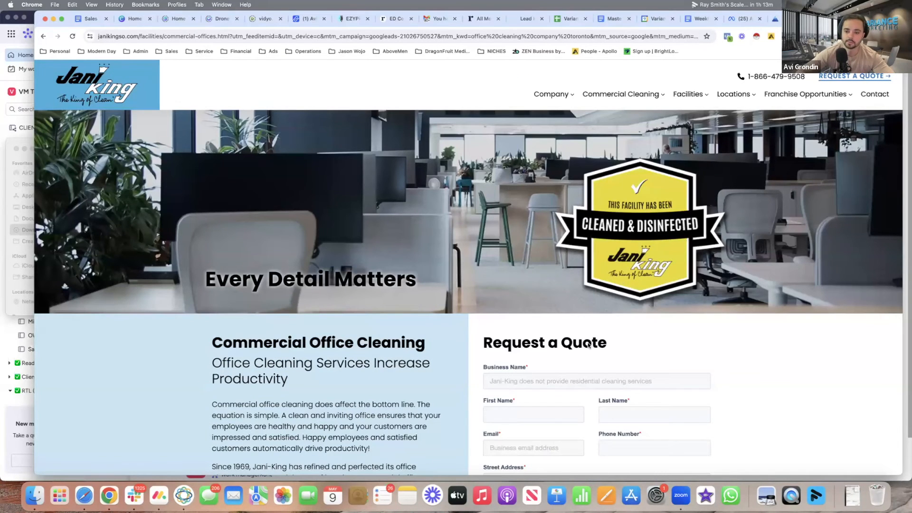
{"action": "scroll", "coordinate": [588, 348], "scroll_direction": "down", "scroll_amount": 5}
{"action": "scroll", "coordinate": [606, 370], "scroll_direction": "down", "scroll_amount": 5}
{"action": "scroll", "coordinate": [624, 398], "scroll_direction": "down", "scroll_amount": 8}
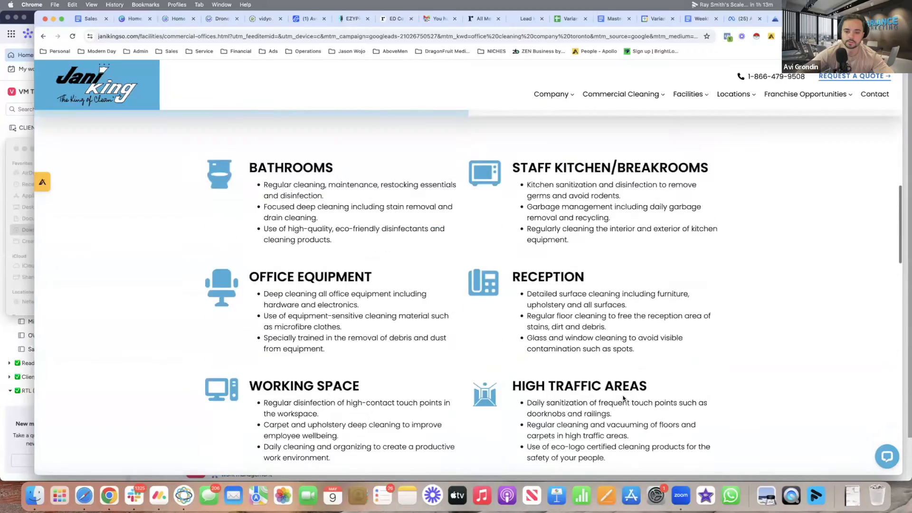
{"action": "scroll", "coordinate": [624, 399], "scroll_direction": "down", "scroll_amount": 10}
{"action": "scroll", "coordinate": [624, 357], "scroll_direction": "up", "scroll_amount": 3}
{"action": "scroll", "coordinate": [629, 357], "scroll_direction": "up", "scroll_amount": 20}
{"action": "scroll", "coordinate": [428, 285], "scroll_direction": "up", "scroll_amount": 3}
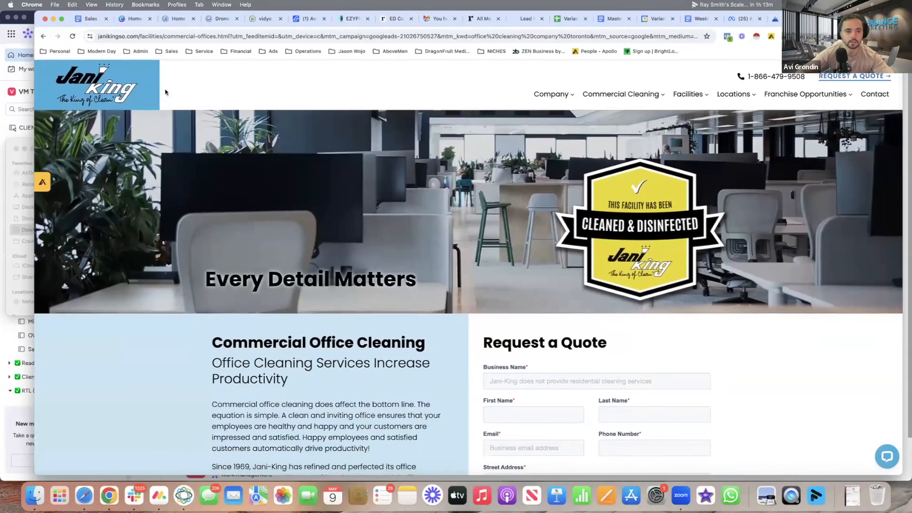
{"action": "left_click", "coordinate": [44, 36]}
{"action": "scroll", "coordinate": [285, 320], "scroll_direction": "down", "scroll_amount": 3}
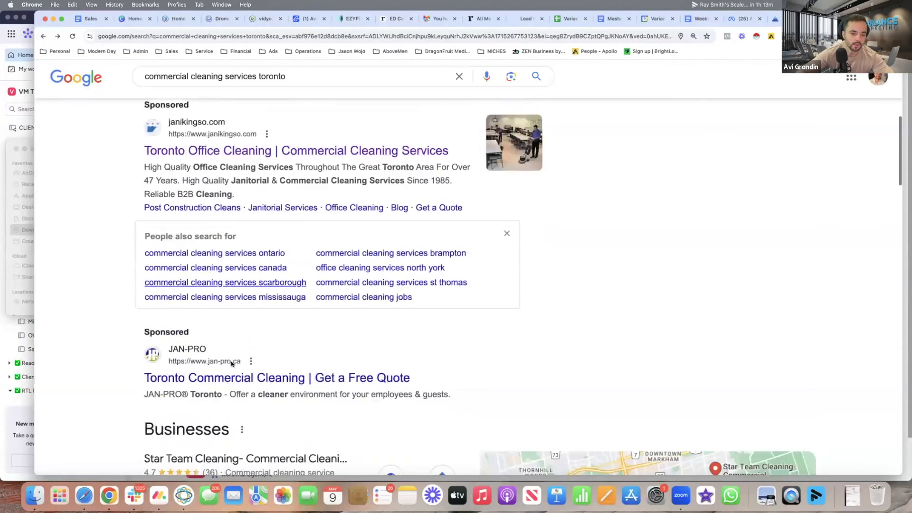
{"action": "left_click", "coordinate": [228, 317]}
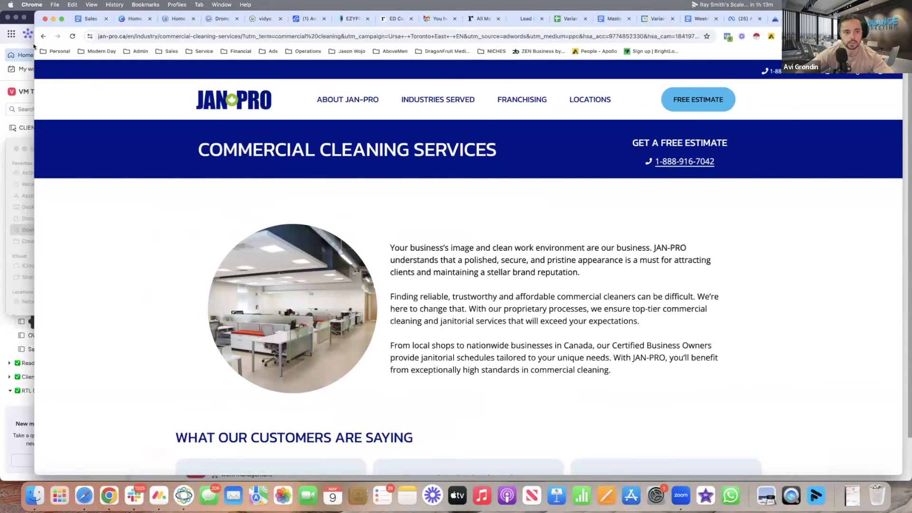
{"action": "left_click", "coordinate": [44, 36]}
{"action": "scroll", "coordinate": [285, 285], "scroll_direction": "down", "scroll_amount": 5}
{"action": "scroll", "coordinate": [285, 286], "scroll_direction": "down", "scroll_amount": 5}
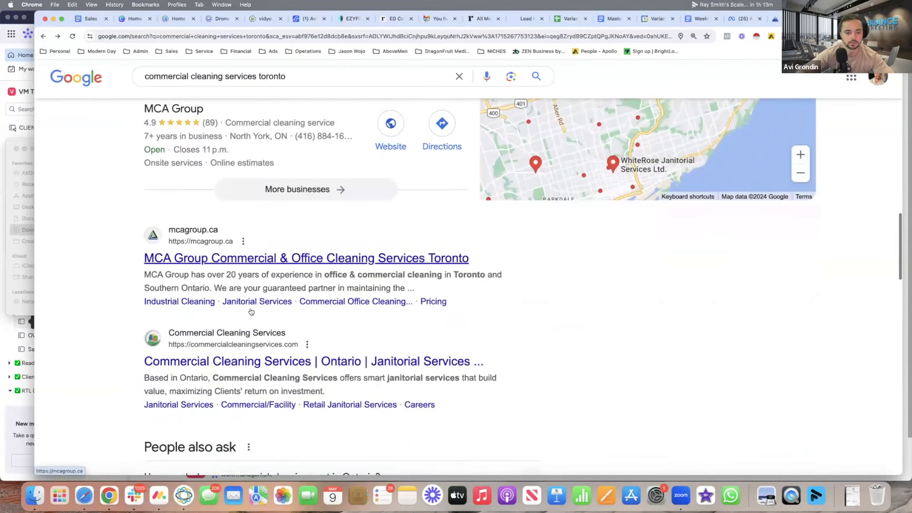
{"action": "scroll", "coordinate": [249, 271], "scroll_direction": "down", "scroll_amount": 3}
- Visit the organic MCA Group and Commercial Cleaning Services Ontario sites, returning after each
{"action": "left_click", "coordinate": [235, 254]}
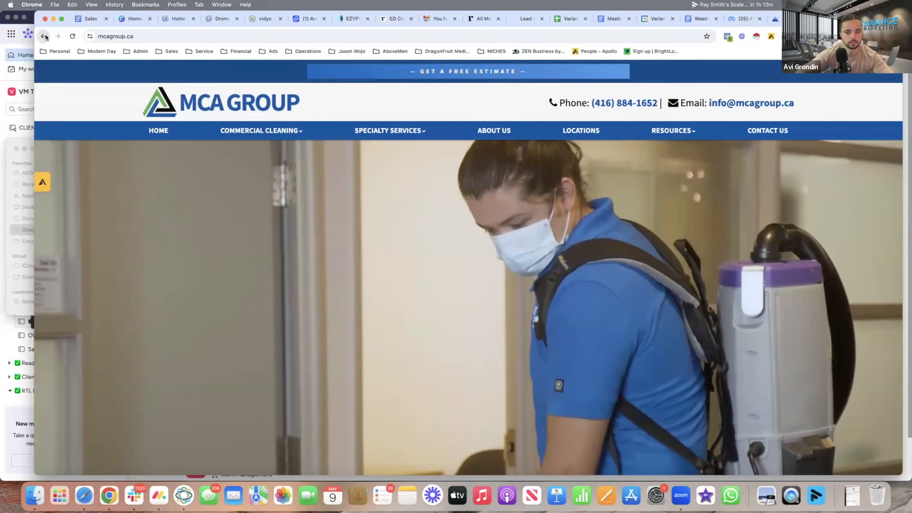
{"action": "left_click", "coordinate": [44, 35]}
{"action": "scroll", "coordinate": [285, 285], "scroll_direction": "down", "scroll_amount": 2}
{"action": "left_click", "coordinate": [210, 281]}
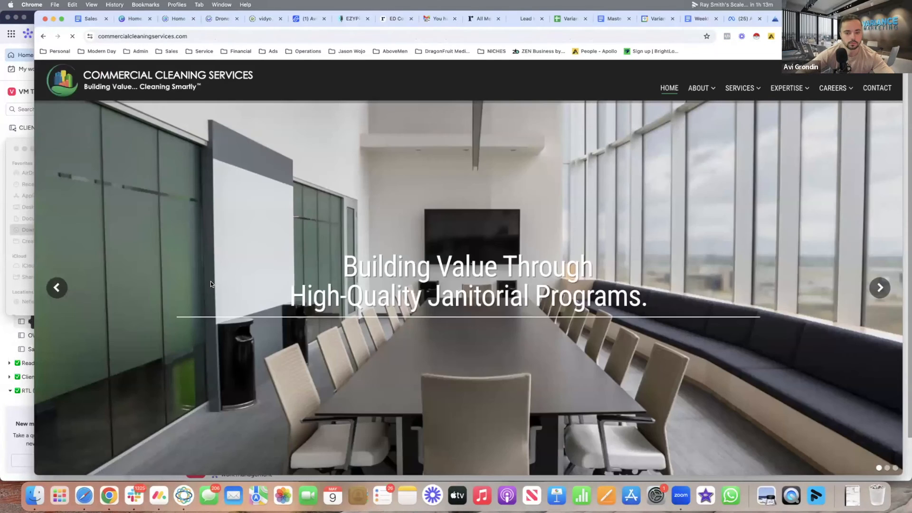
{"action": "left_click", "coordinate": [44, 36]}
{"action": "scroll", "coordinate": [184, 285], "scroll_direction": "down", "scroll_amount": 2}
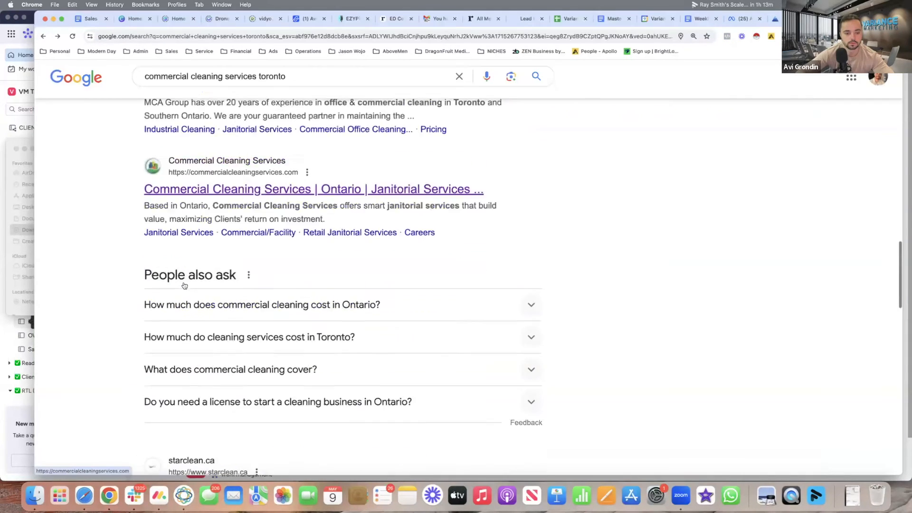
{"action": "scroll", "coordinate": [184, 285], "scroll_direction": "down", "scroll_amount": 1}
{"action": "scroll", "coordinate": [184, 285], "scroll_direction": "up", "scroll_amount": 5}
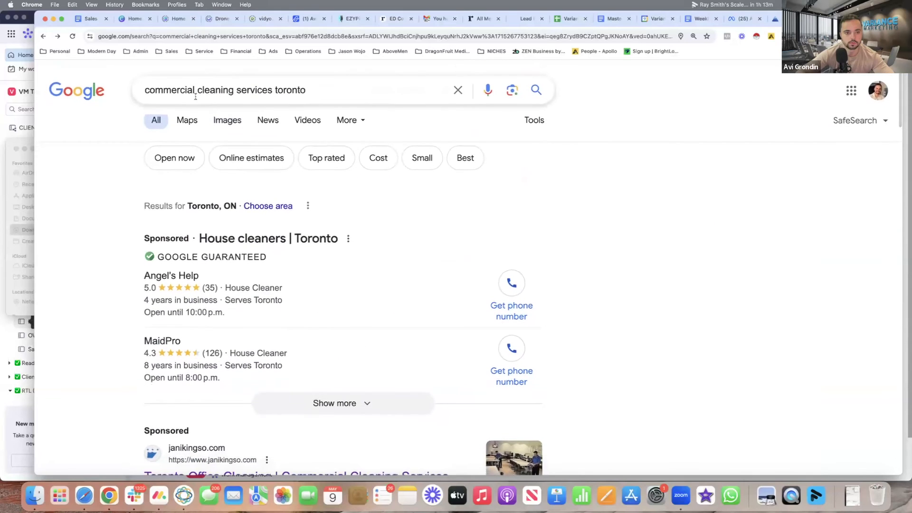
- Rerun the search as 'cleaning services toronto', visit the Stratus Clean ad, and return to results
{"action": "double_click", "coordinate": [171, 89]}
{"action": "key", "text": "BackSpace"}
{"action": "key", "text": "Return"}
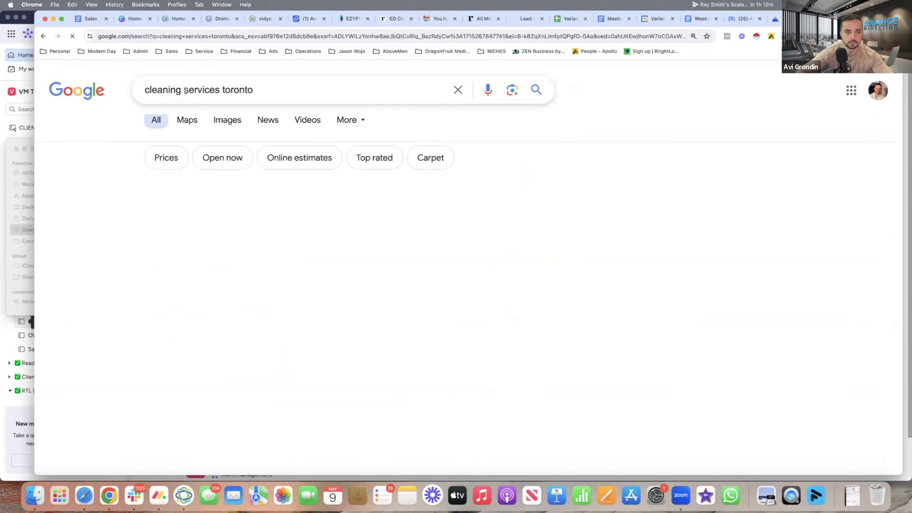
{"action": "scroll", "coordinate": [217, 276], "scroll_direction": "down", "scroll_amount": 2}
{"action": "scroll", "coordinate": [217, 275], "scroll_direction": "down", "scroll_amount": 2}
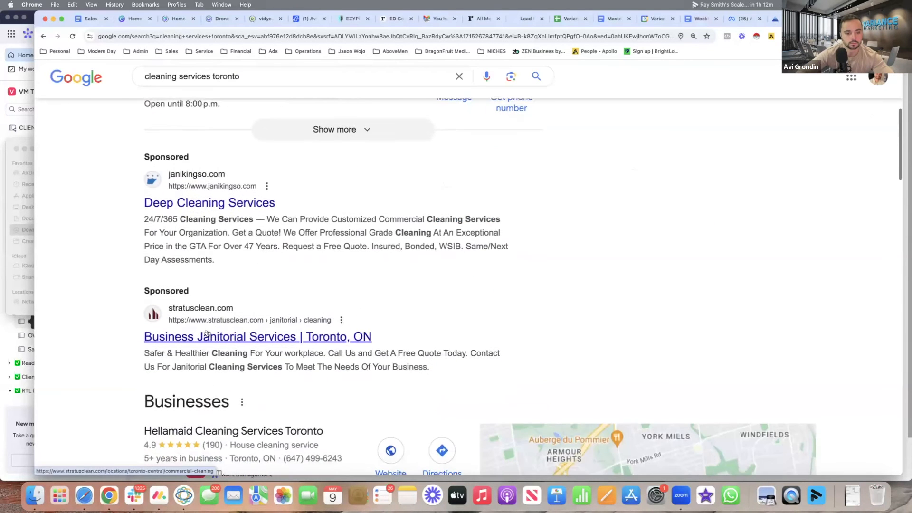
{"action": "left_click", "coordinate": [207, 334]}
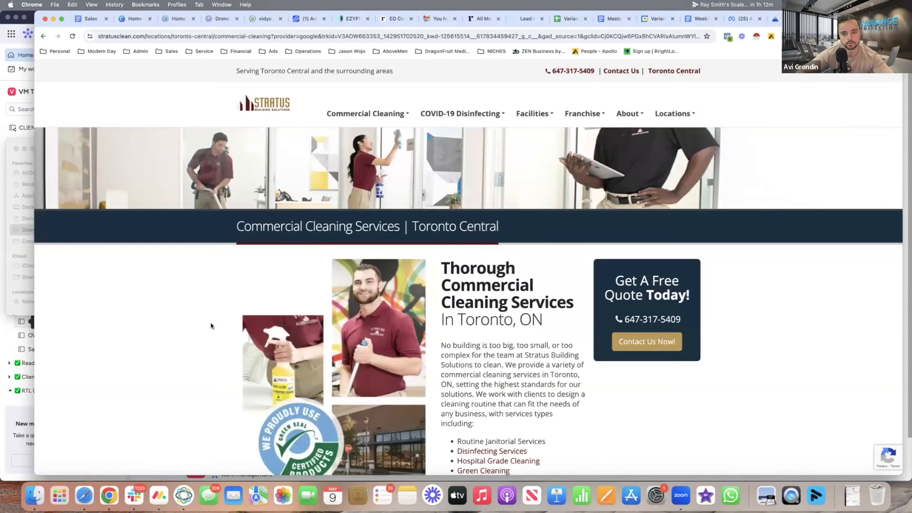
{"action": "scroll", "coordinate": [210, 323], "scroll_direction": "down", "scroll_amount": 10}
{"action": "scroll", "coordinate": [238, 265], "scroll_direction": "up", "scroll_amount": 10}
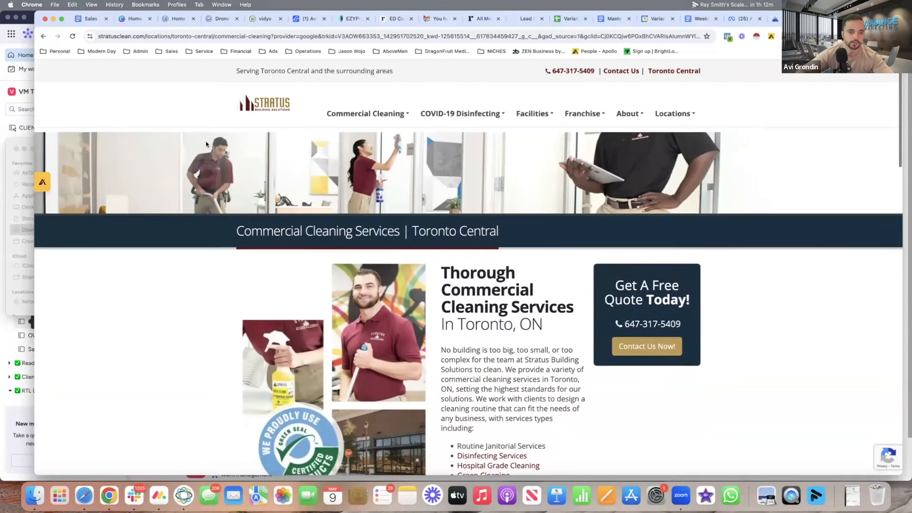
{"action": "key", "text": "cmd+bracketleft"}
{"action": "scroll", "coordinate": [217, 328], "scroll_direction": "down", "scroll_amount": 2}
{"action": "scroll", "coordinate": [217, 328], "scroll_direction": "down", "scroll_amount": 8}
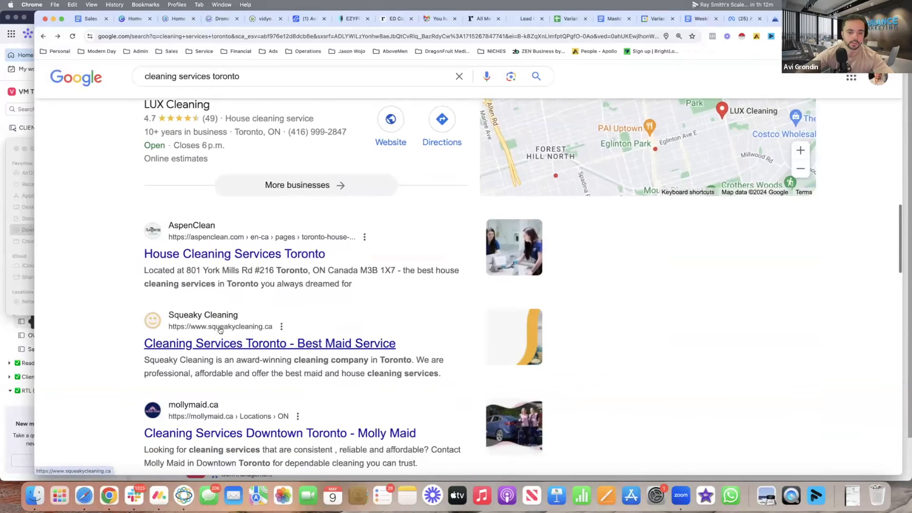
{"action": "scroll", "coordinate": [250, 248], "scroll_direction": "up", "scroll_amount": 8}
{"action": "scroll", "coordinate": [249, 248], "scroll_direction": "up", "scroll_amount": 3}
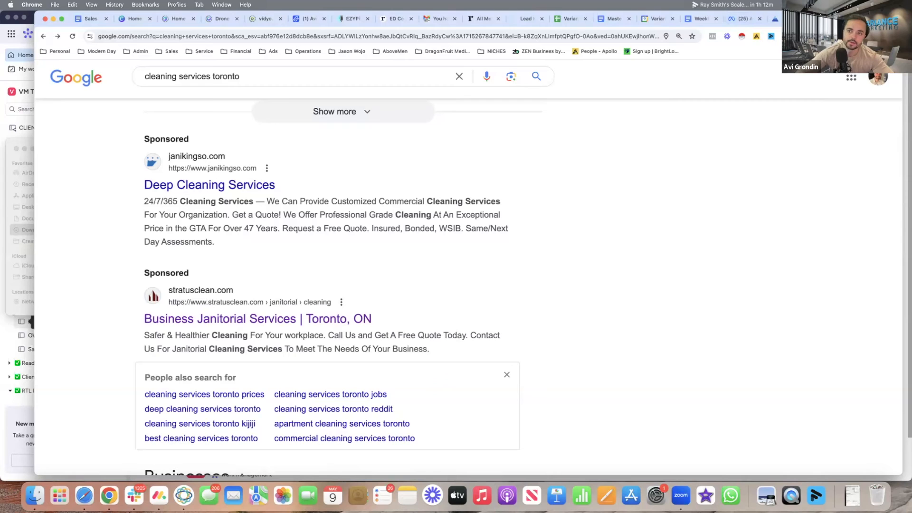
- In a new tab, load GoHighLevel from the Service bookmarks and go to the funnels list
{"action": "key", "text": "super+t"}
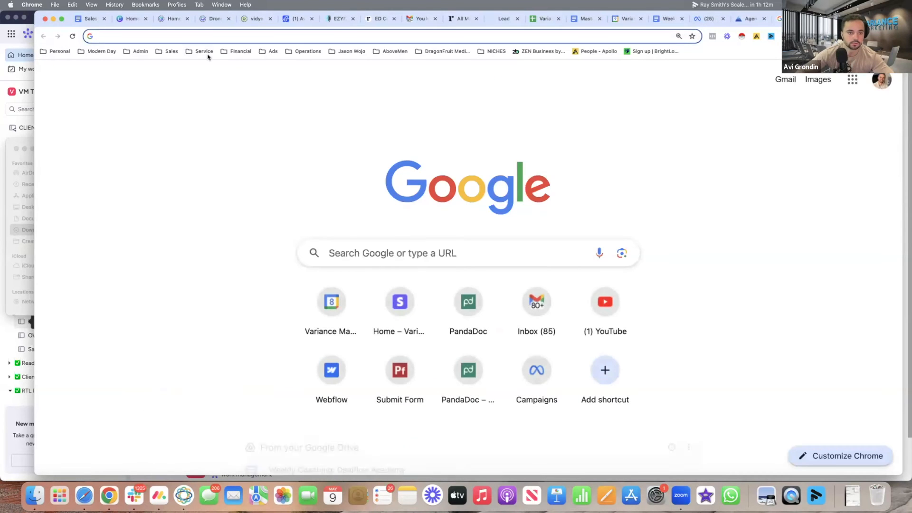
{"action": "left_click", "coordinate": [203, 51]}
{"action": "left_click", "coordinate": [219, 77]}
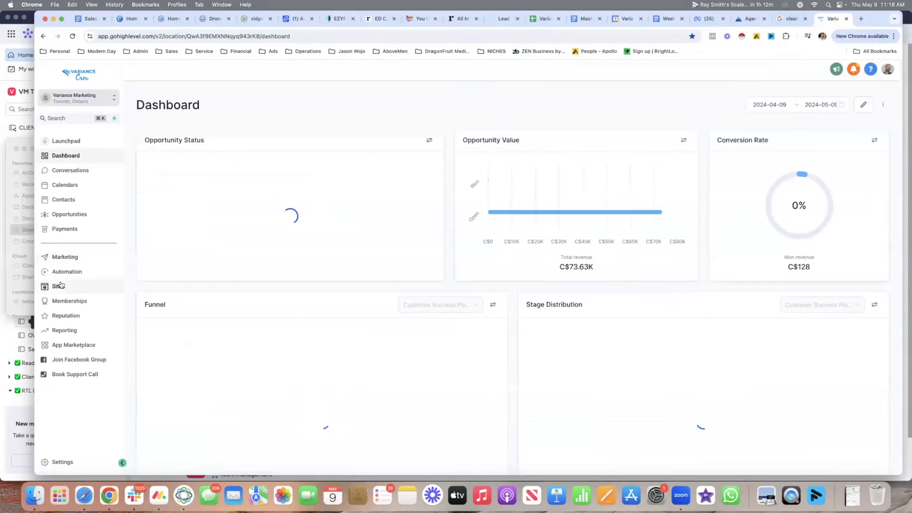
{"action": "left_click", "coordinate": [63, 285]}
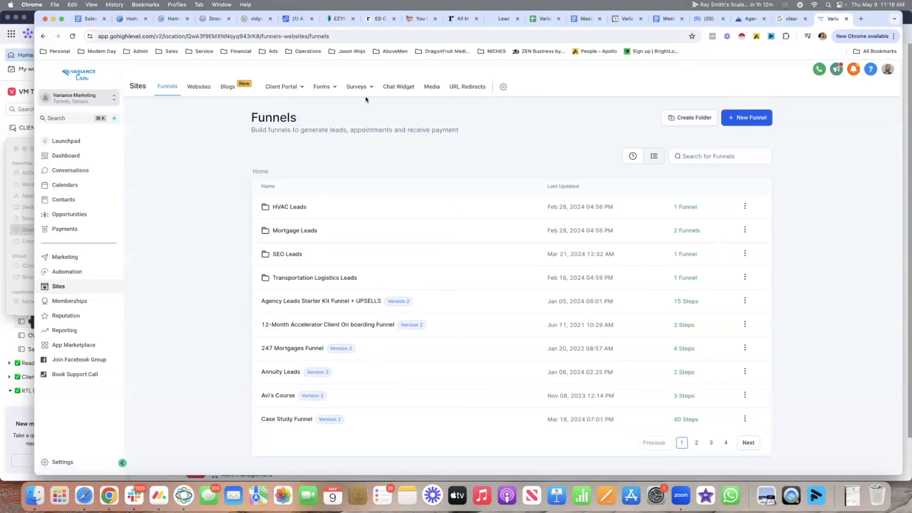
- Bring up the Mortgage Leads funnel's Lander 3 split test and preview the variation page live
{"action": "left_click", "coordinate": [298, 233]}
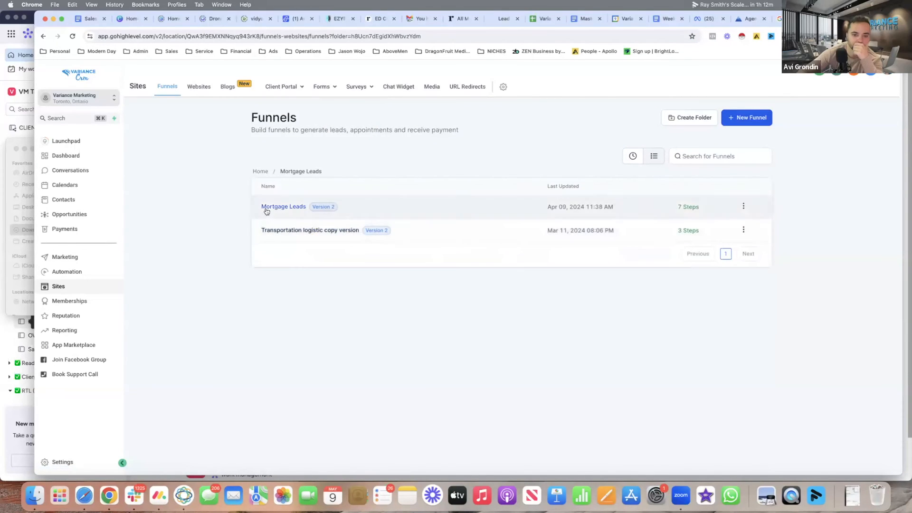
{"action": "left_click", "coordinate": [265, 206]}
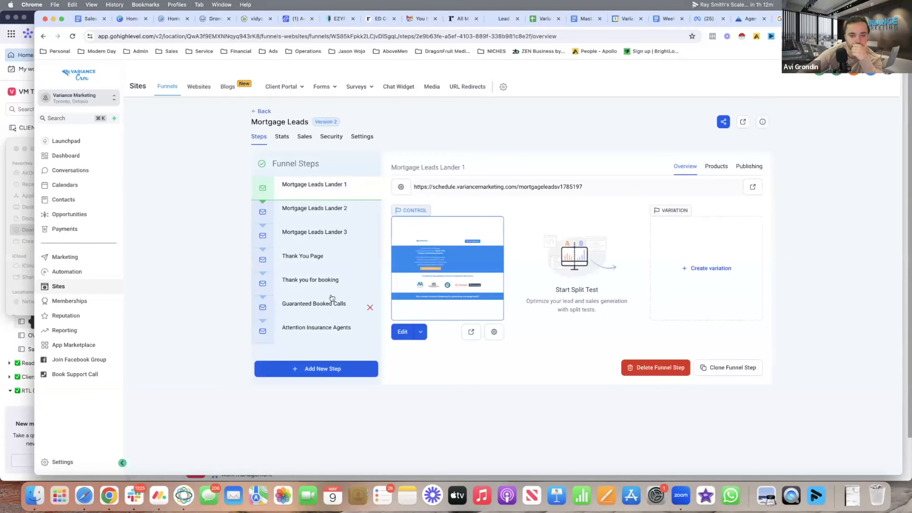
{"action": "left_click", "coordinate": [335, 282]}
{"action": "left_click", "coordinate": [329, 232]}
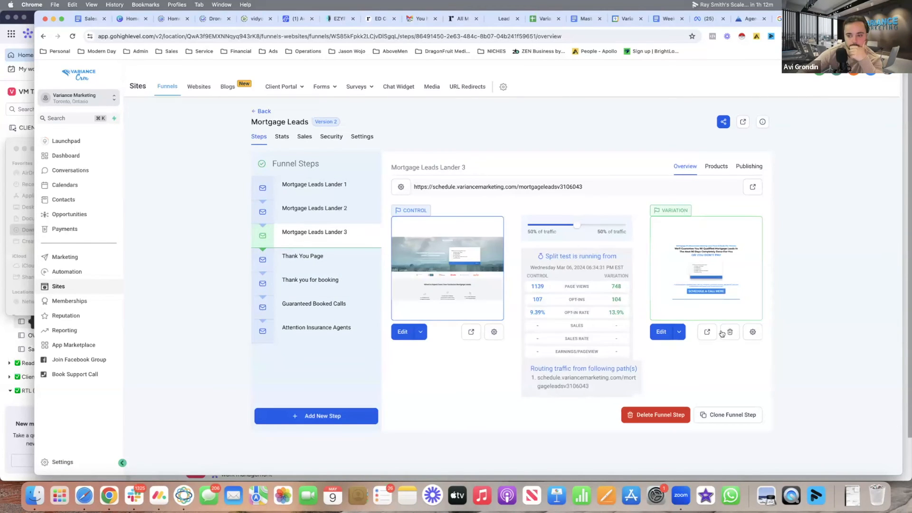
{"action": "left_click", "coordinate": [706, 331]}
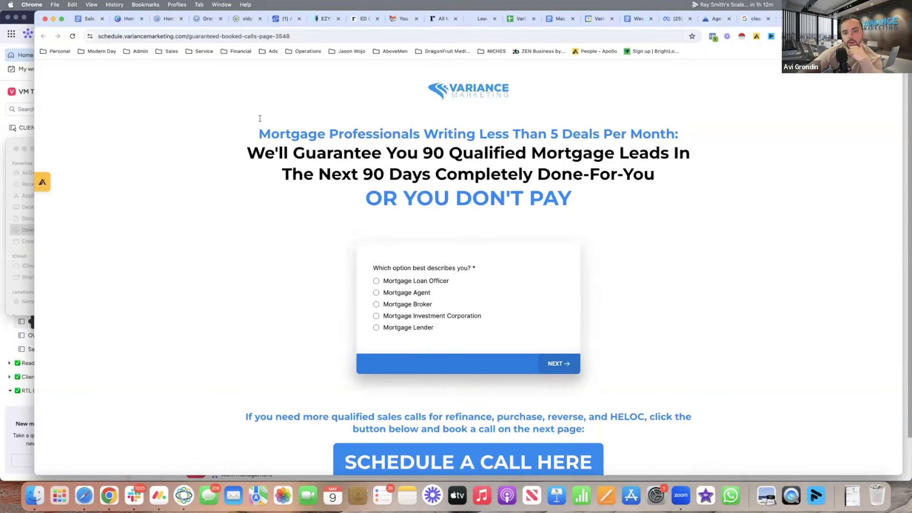
- Highlight the landing page headline and paragraph copy while discussing them
{"action": "left_click_drag", "start_coordinate": [253, 111], "coordinate": [649, 215]}
{"action": "left_click", "coordinate": [649, 214]}
{"action": "scroll", "coordinate": [542, 285], "scroll_direction": "down", "scroll_amount": 2}
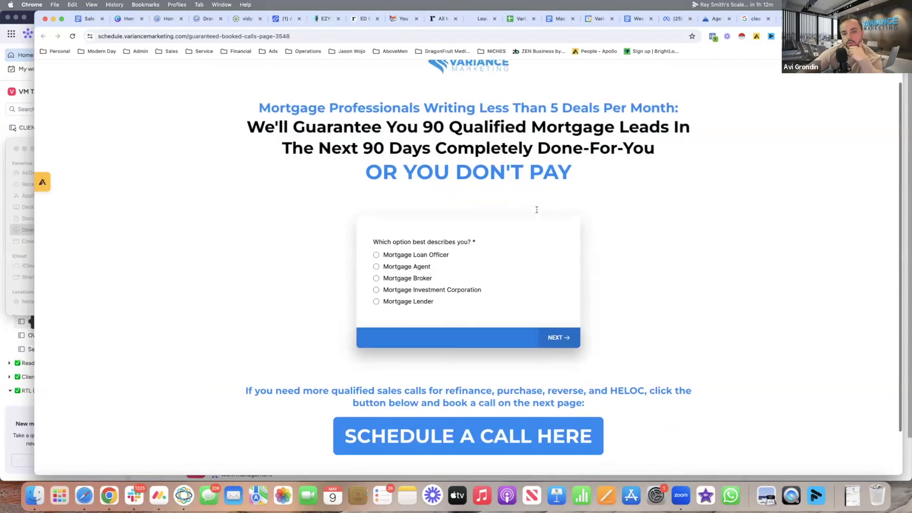
{"action": "scroll", "coordinate": [430, 295], "scroll_direction": "down", "scroll_amount": 1}
{"action": "scroll", "coordinate": [285, 320], "scroll_direction": "down", "scroll_amount": 2}
{"action": "scroll", "coordinate": [230, 347], "scroll_direction": "up", "scroll_amount": 1}
{"action": "left_click_drag", "start_coordinate": [235, 335], "coordinate": [613, 356]}
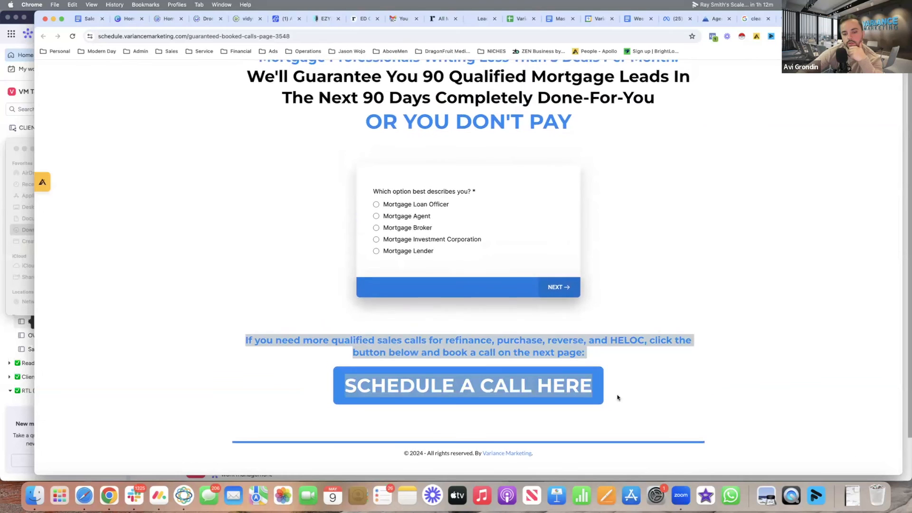
{"action": "left_click", "coordinate": [727, 391]}
{"action": "scroll", "coordinate": [633, 329], "scroll_direction": "up", "scroll_amount": 1}
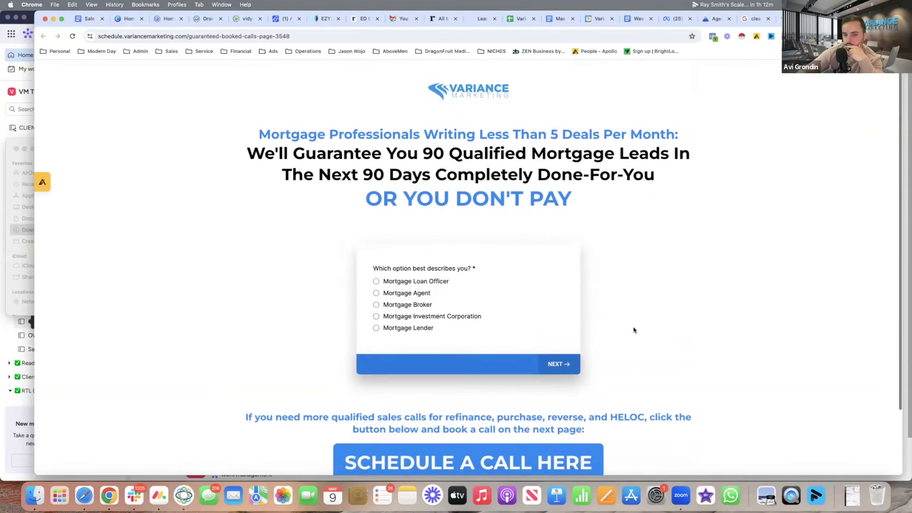
{"action": "scroll", "coordinate": [633, 329], "scroll_direction": "down", "scroll_amount": 1}
- Try the SCHEDULE A CALL booking popup, close it, and return to the GoHighLevel funnel overview
{"action": "left_click", "coordinate": [457, 386]}
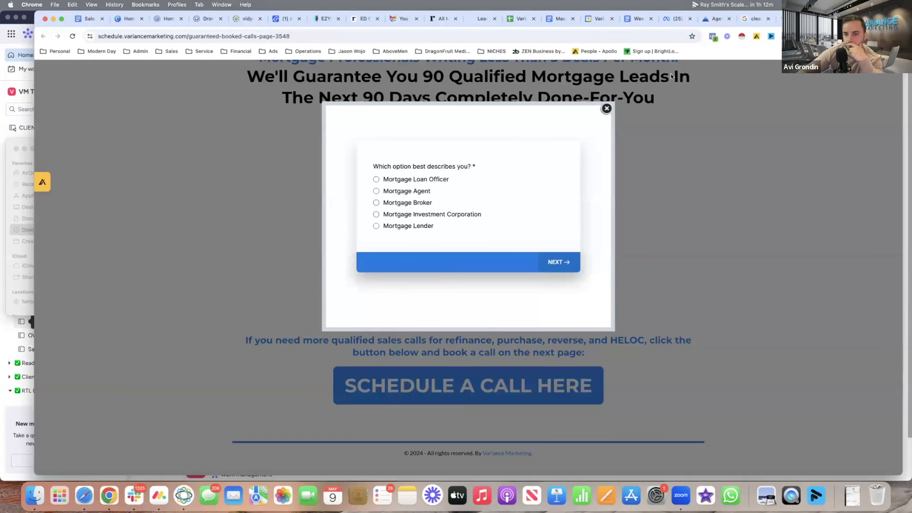
{"action": "left_click", "coordinate": [607, 109]}
{"action": "scroll", "coordinate": [456, 285], "scroll_direction": "down", "scroll_amount": 1}
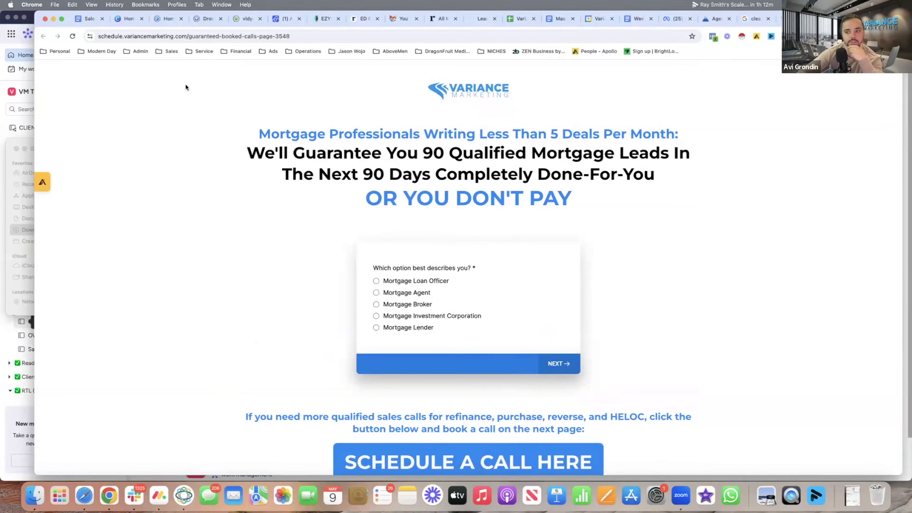
{"action": "scroll", "coordinate": [289, 199], "scroll_direction": "down", "scroll_amount": 1}
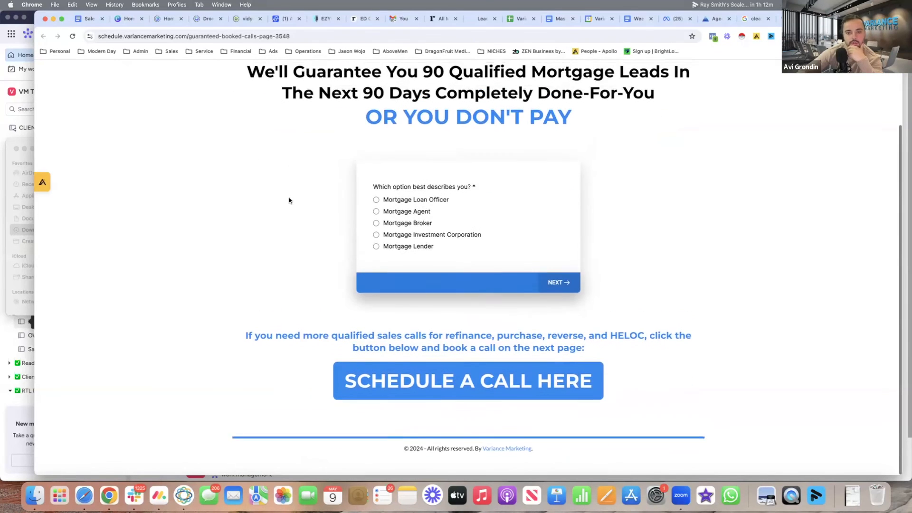
{"action": "scroll", "coordinate": [289, 200], "scroll_direction": "up", "scroll_amount": 1}
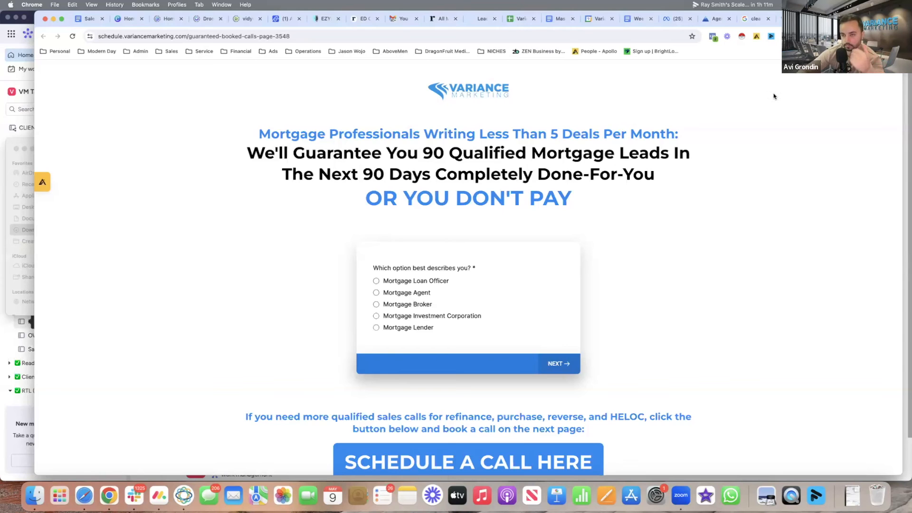
{"action": "scroll", "coordinate": [728, 198], "scroll_direction": "down", "scroll_amount": 3}
{"action": "scroll", "coordinate": [727, 198], "scroll_direction": "up", "scroll_amount": 3}
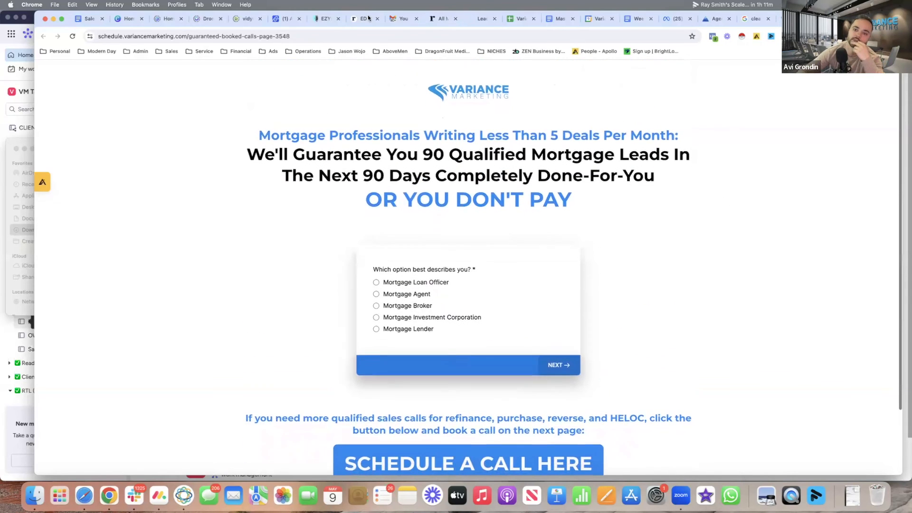
{"action": "scroll", "coordinate": [610, 249], "scroll_direction": "down", "scroll_amount": 3}
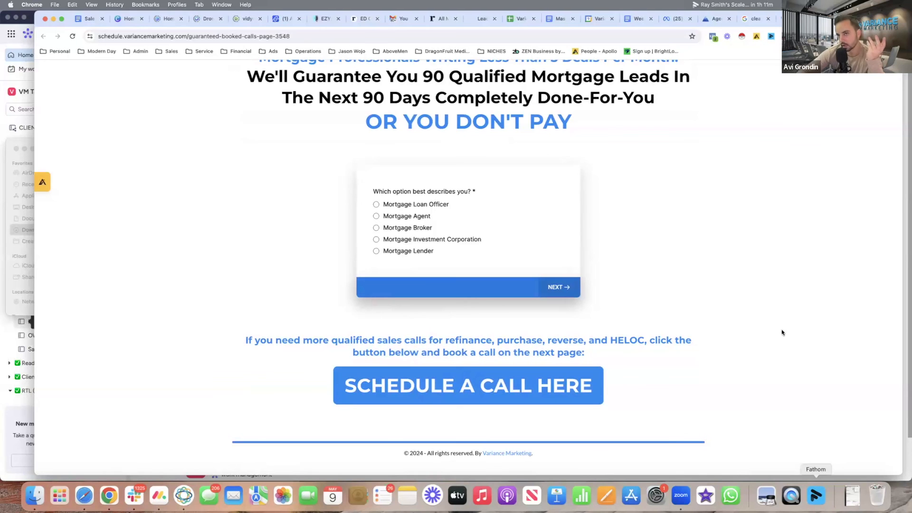
{"action": "left_click", "coordinate": [556, 19]}
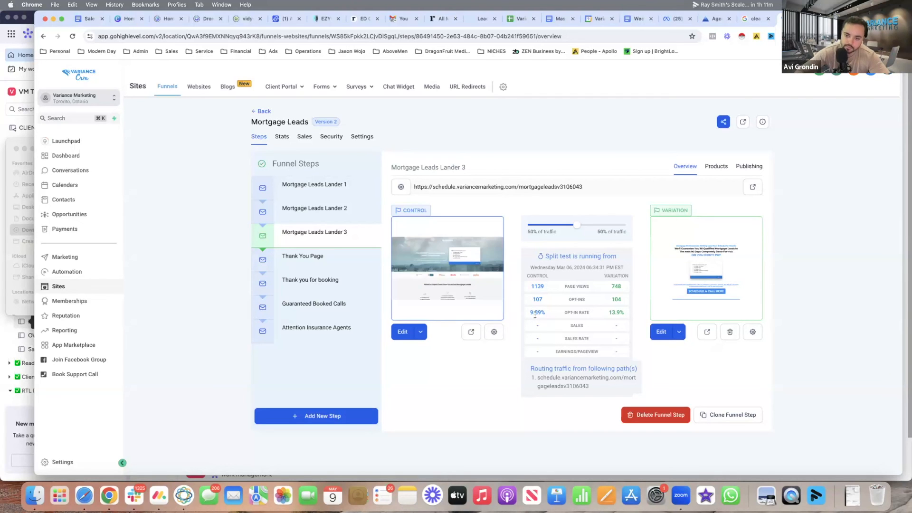
{"action": "left_click", "coordinate": [471, 332]}
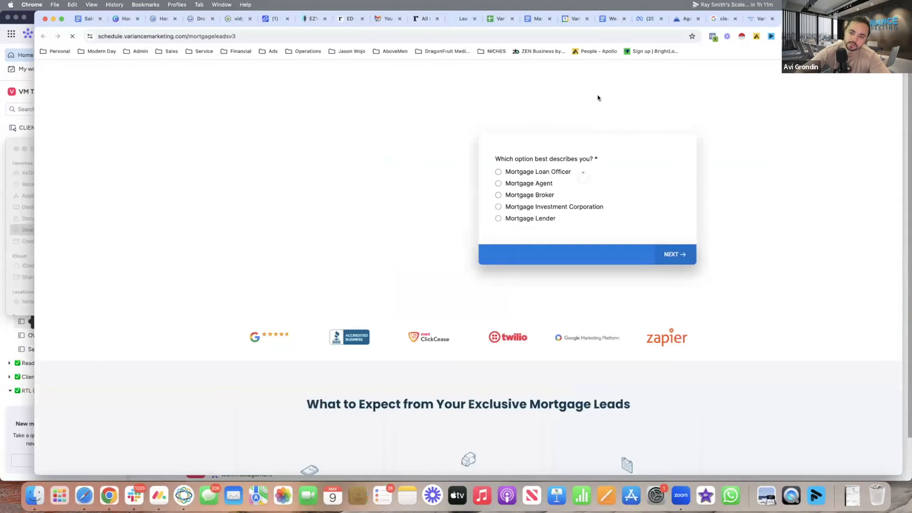
{"action": "scroll", "coordinate": [530, 178], "scroll_direction": "down", "scroll_amount": 10}
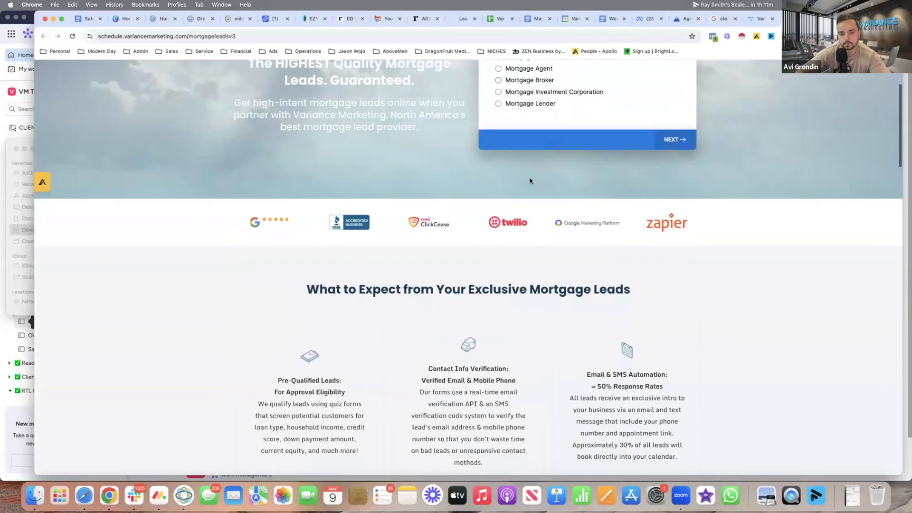
{"action": "scroll", "coordinate": [529, 177], "scroll_direction": "down", "scroll_amount": 8}
{"action": "scroll", "coordinate": [529, 178], "scroll_direction": "down", "scroll_amount": 10}
{"action": "scroll", "coordinate": [529, 178], "scroll_direction": "down", "scroll_amount": 10}
{"action": "scroll", "coordinate": [530, 177], "scroll_direction": "down", "scroll_amount": 5}
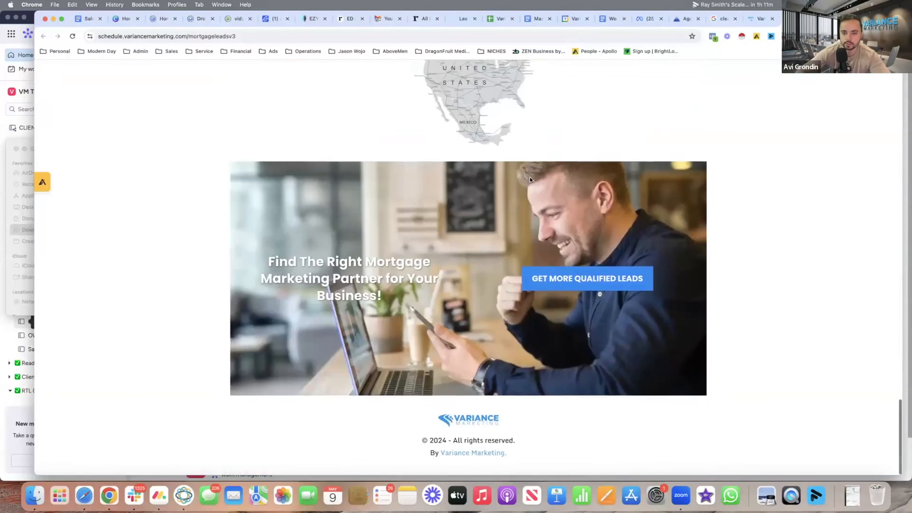
{"action": "scroll", "coordinate": [530, 177], "scroll_direction": "up", "scroll_amount": 8}
{"action": "scroll", "coordinate": [529, 177], "scroll_direction": "up", "scroll_amount": 10}
{"action": "scroll", "coordinate": [529, 177], "scroll_direction": "up", "scroll_amount": 10}
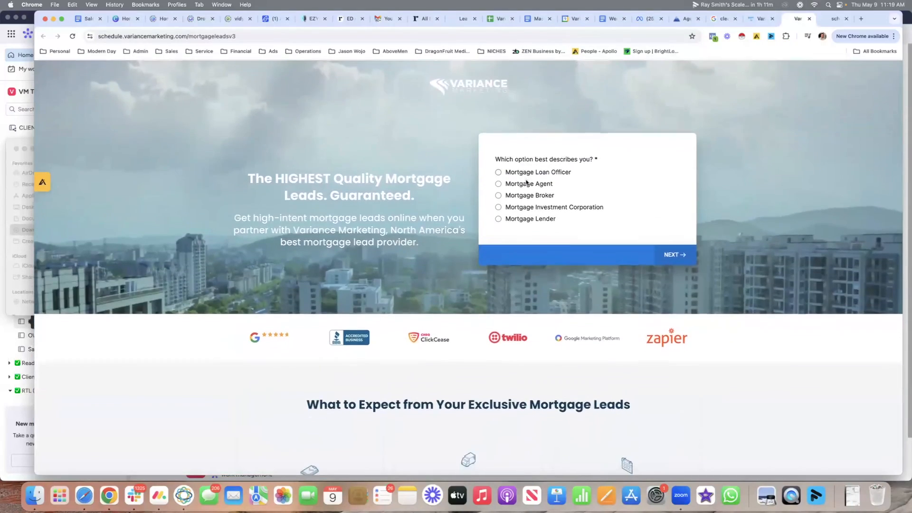
{"action": "scroll", "coordinate": [567, 232], "scroll_direction": "down", "scroll_amount": 5}
{"action": "scroll", "coordinate": [567, 233], "scroll_direction": "down", "scroll_amount": 8}
{"action": "scroll", "coordinate": [567, 232], "scroll_direction": "down", "scroll_amount": 8}
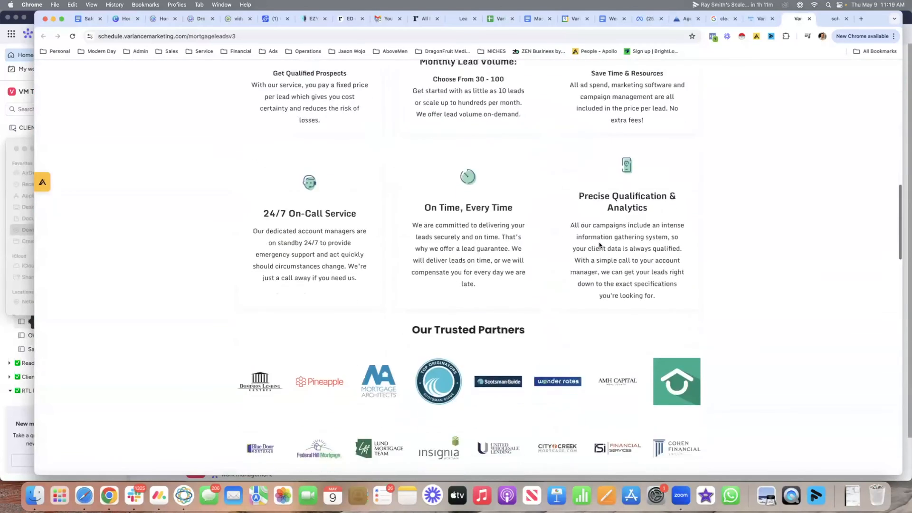
{"action": "scroll", "coordinate": [597, 244], "scroll_direction": "down", "scroll_amount": 10}
{"action": "scroll", "coordinate": [606, 107], "scroll_direction": "up", "scroll_amount": 3}
{"action": "scroll", "coordinate": [607, 108], "scroll_direction": "up", "scroll_amount": 10}
{"action": "scroll", "coordinate": [611, 116], "scroll_direction": "up", "scroll_amount": 10}
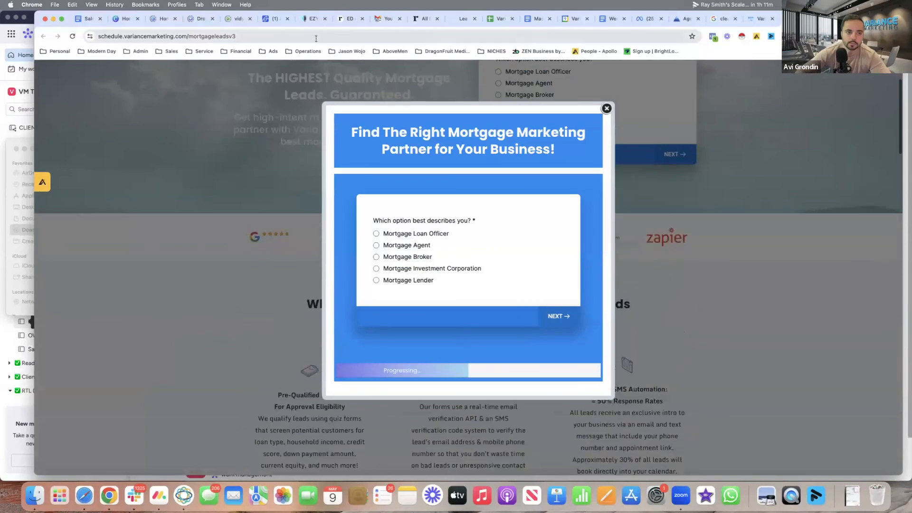
{"action": "left_click", "coordinate": [759, 20]}
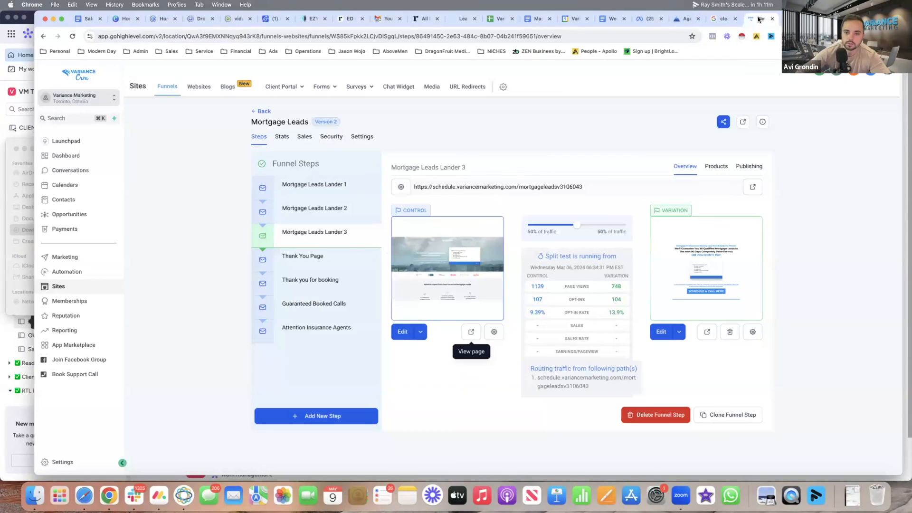